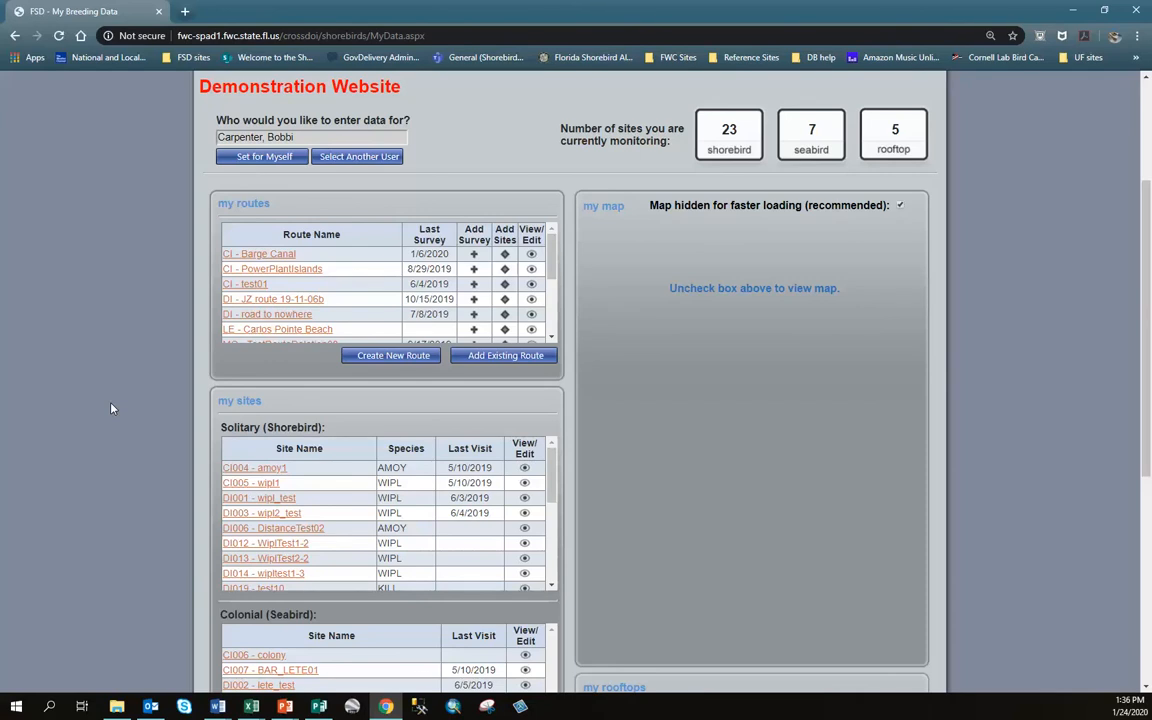
From My Data, open Add Sites for the LE - Carlos Pointe Beach route
scroll(112, 408, up, 2)
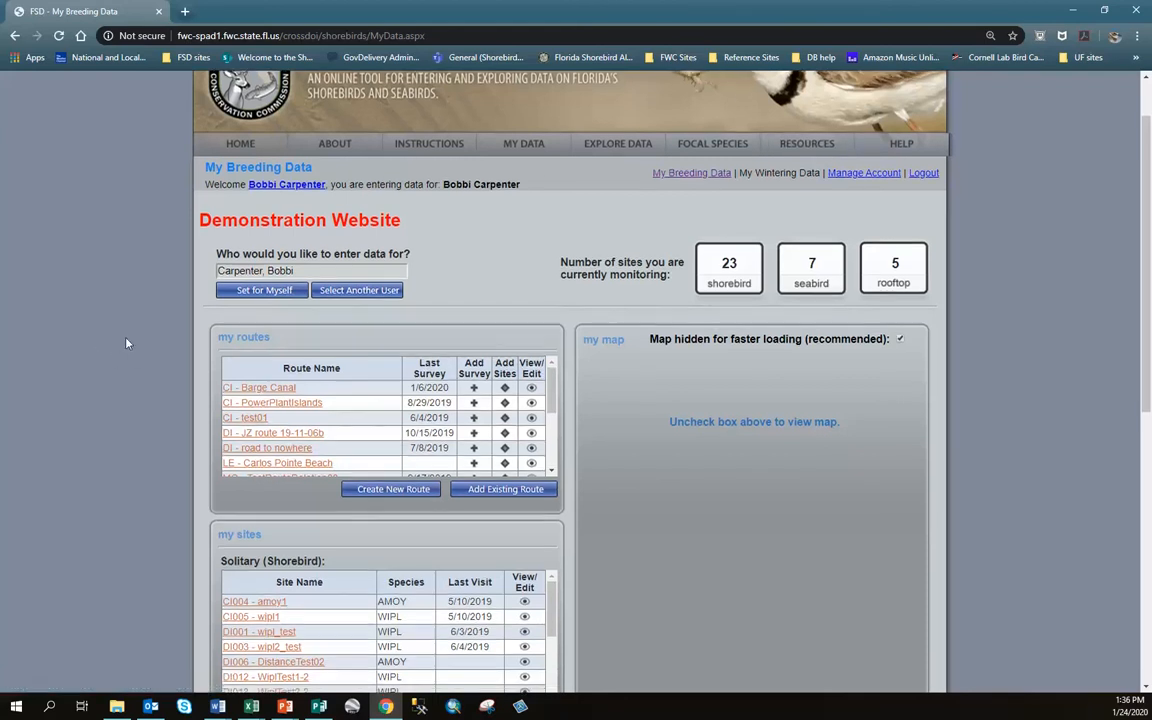
scroll(125, 340, down, 1)
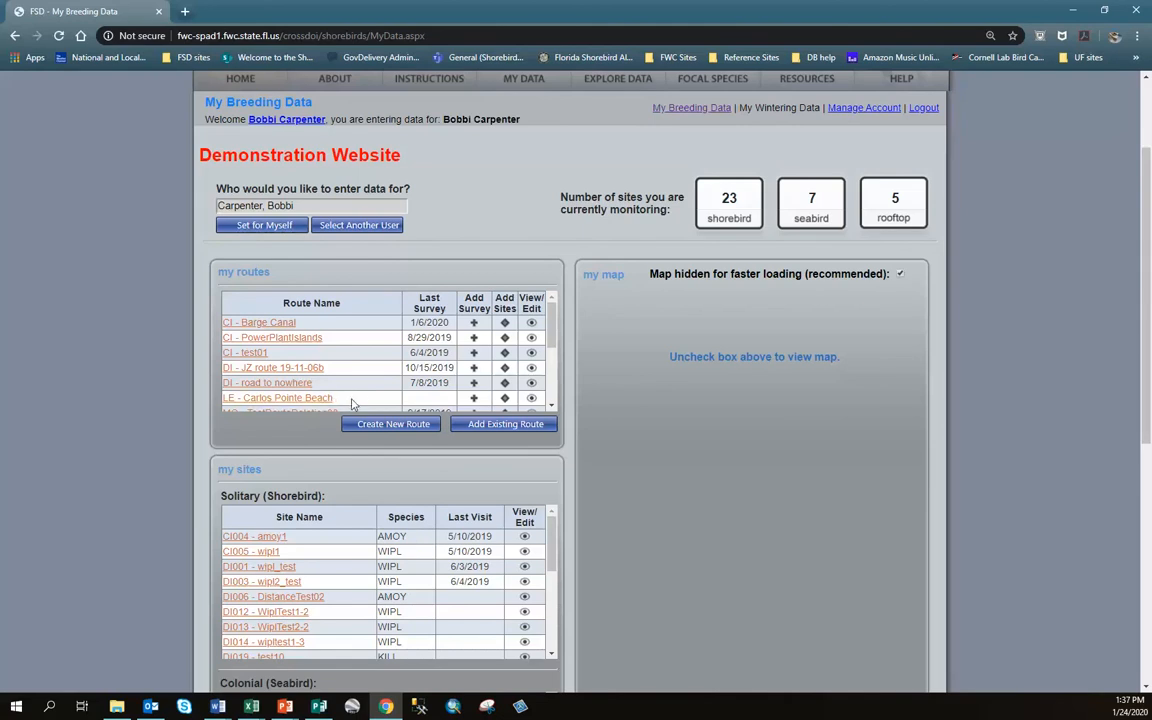
click(505, 399)
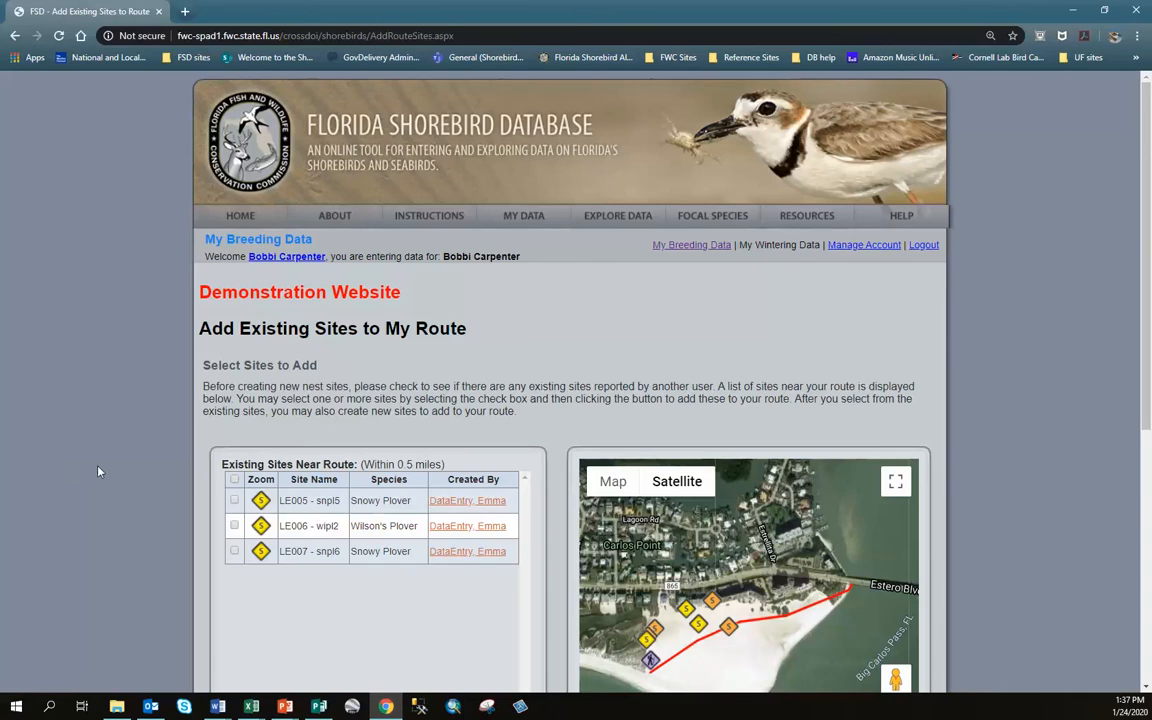
scroll(98, 471, down, 2)
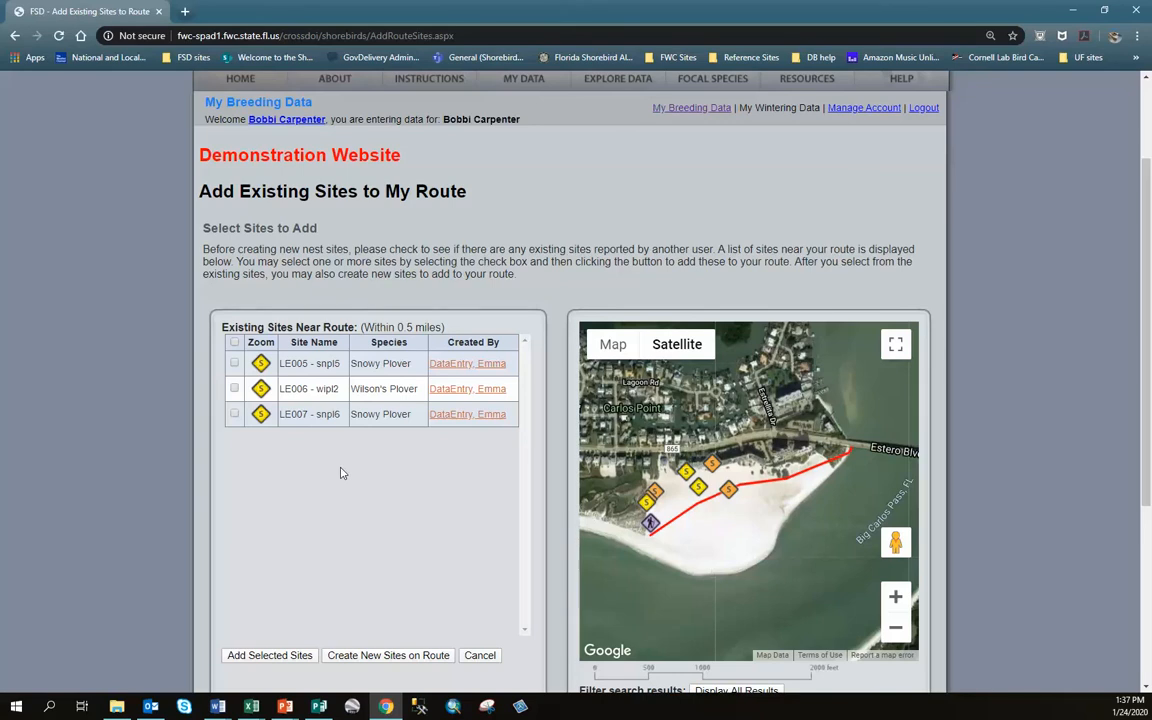
scroll(150, 472, down, 2)
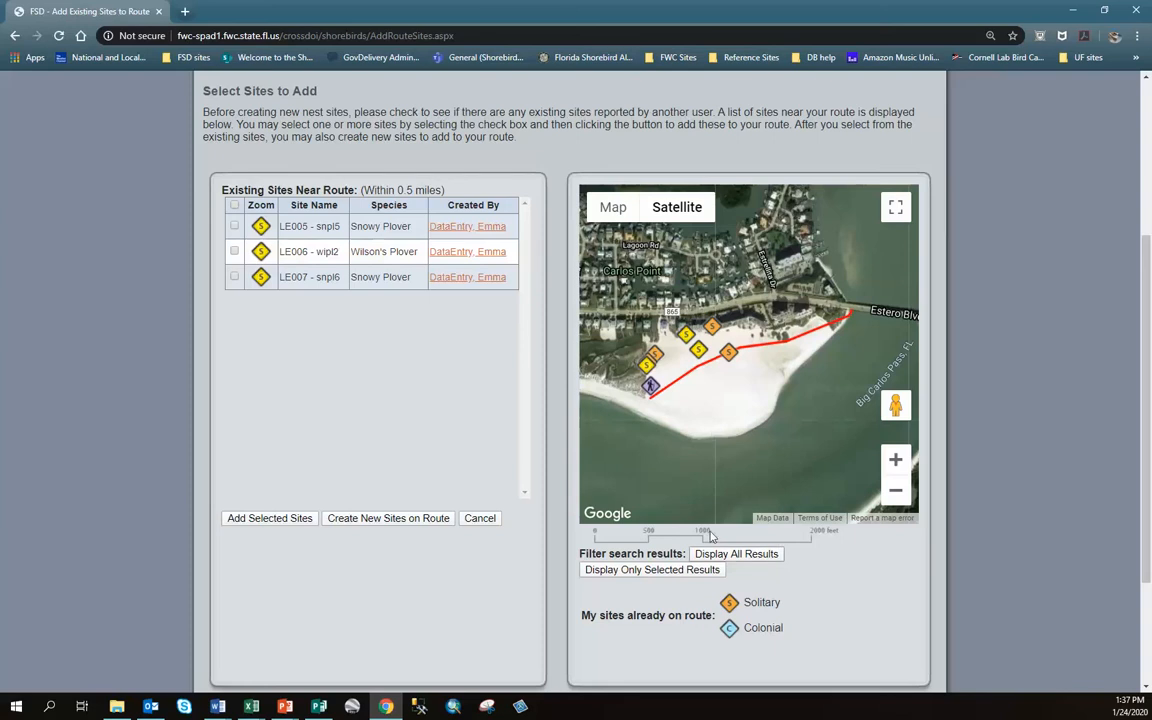
Check site LE005 - snpl5 on the beach map and add it to the route
click(899, 466)
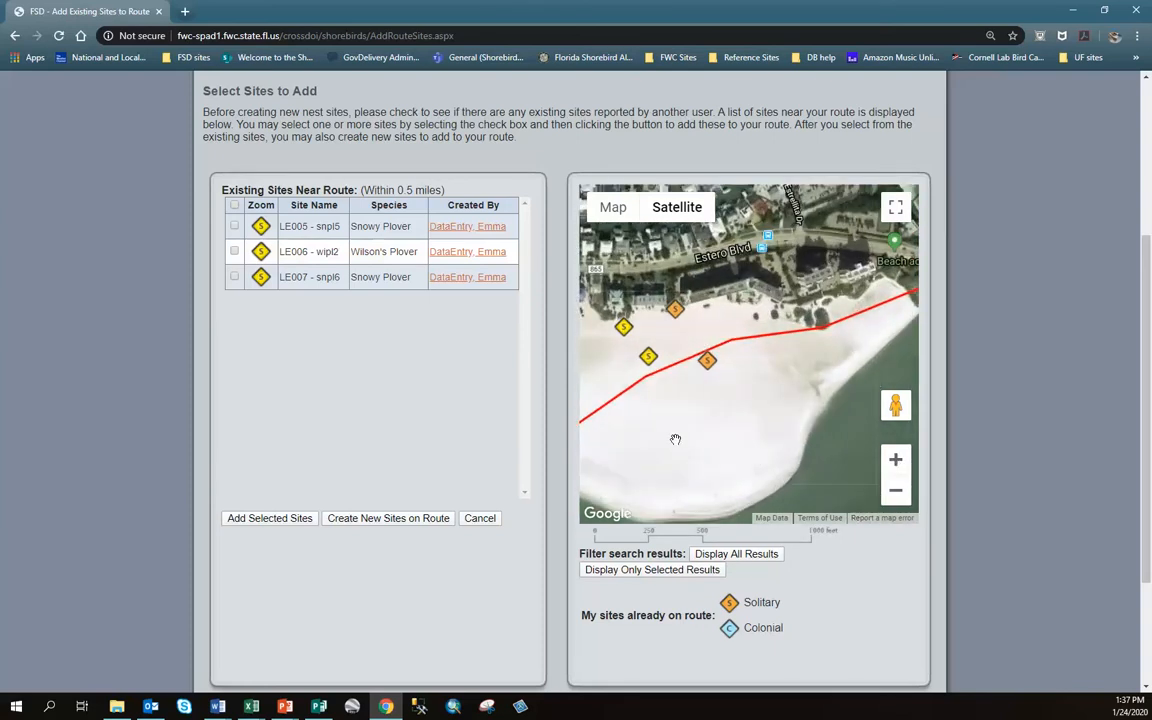
drag(676, 437, 822, 455)
click(893, 460)
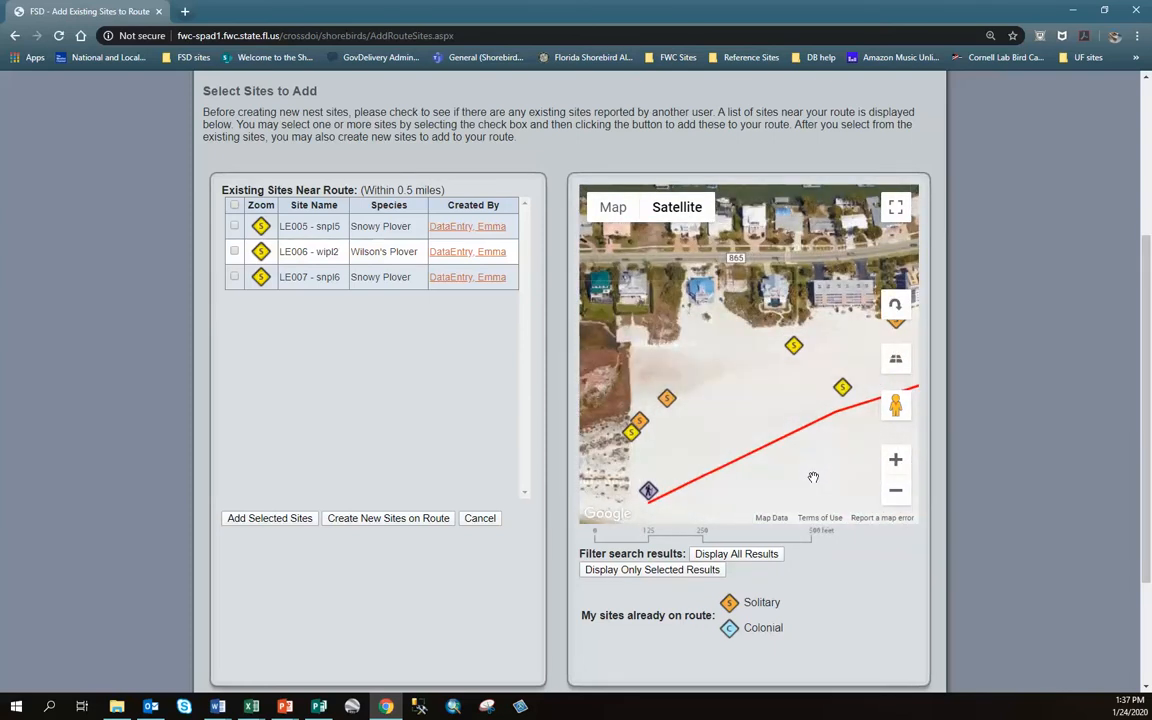
click(793, 347)
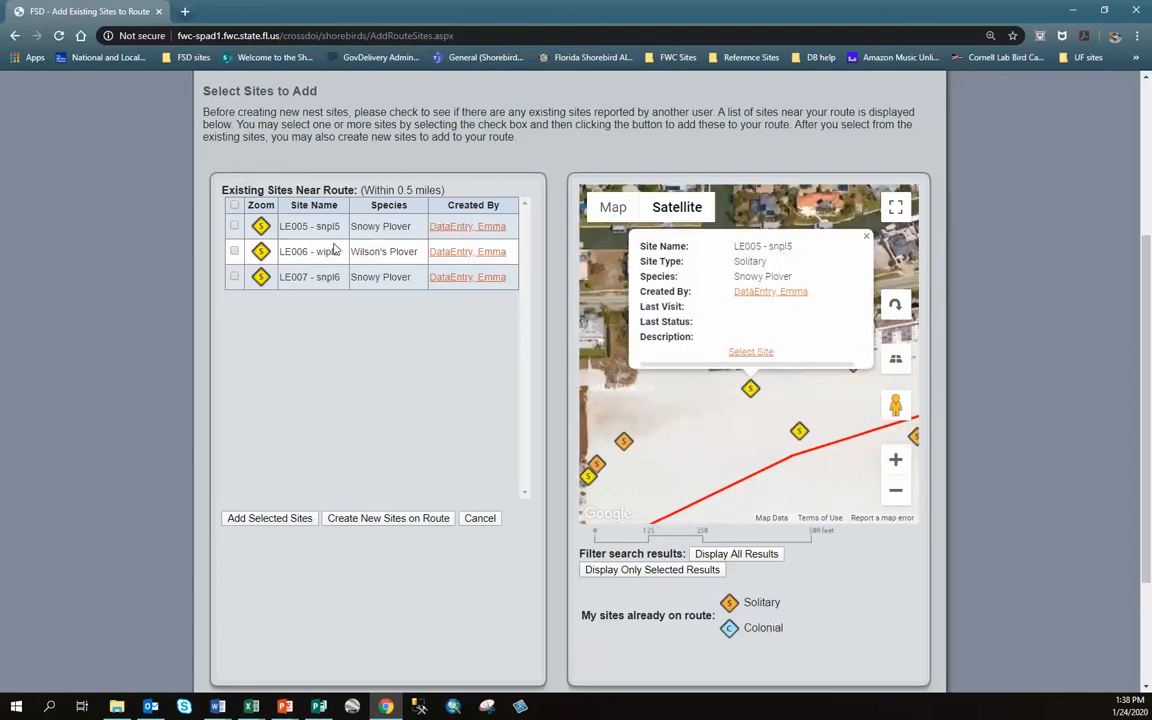
click(235, 229)
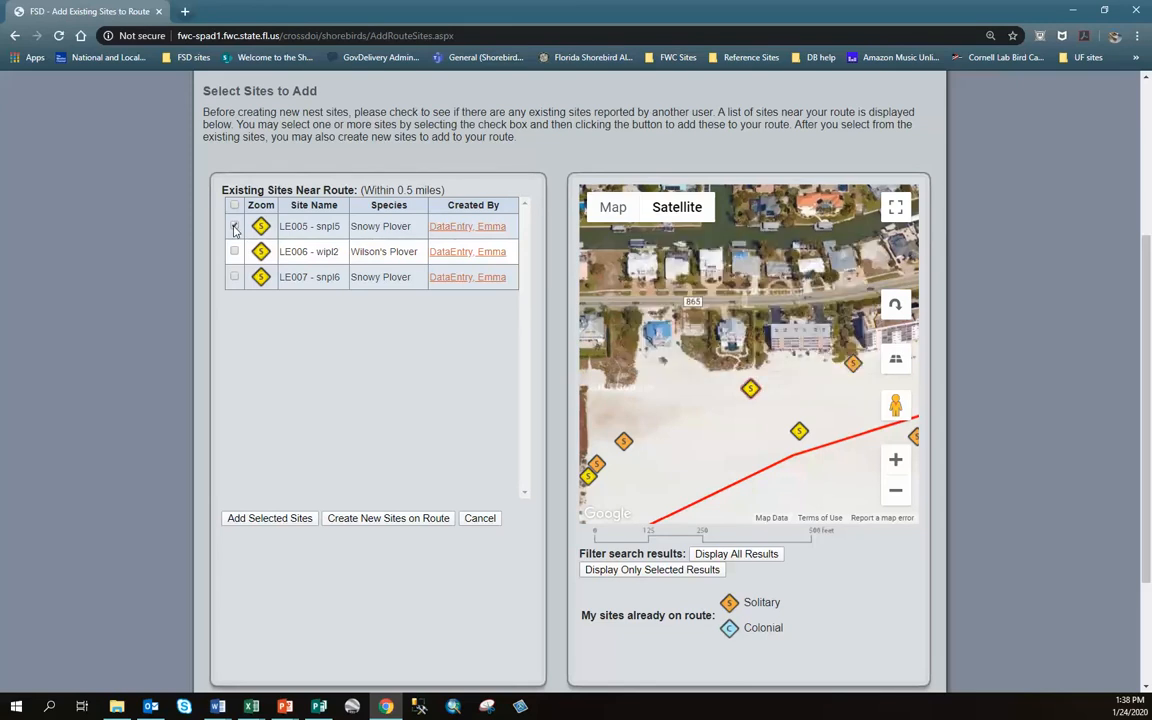
click(235, 228)
click(248, 524)
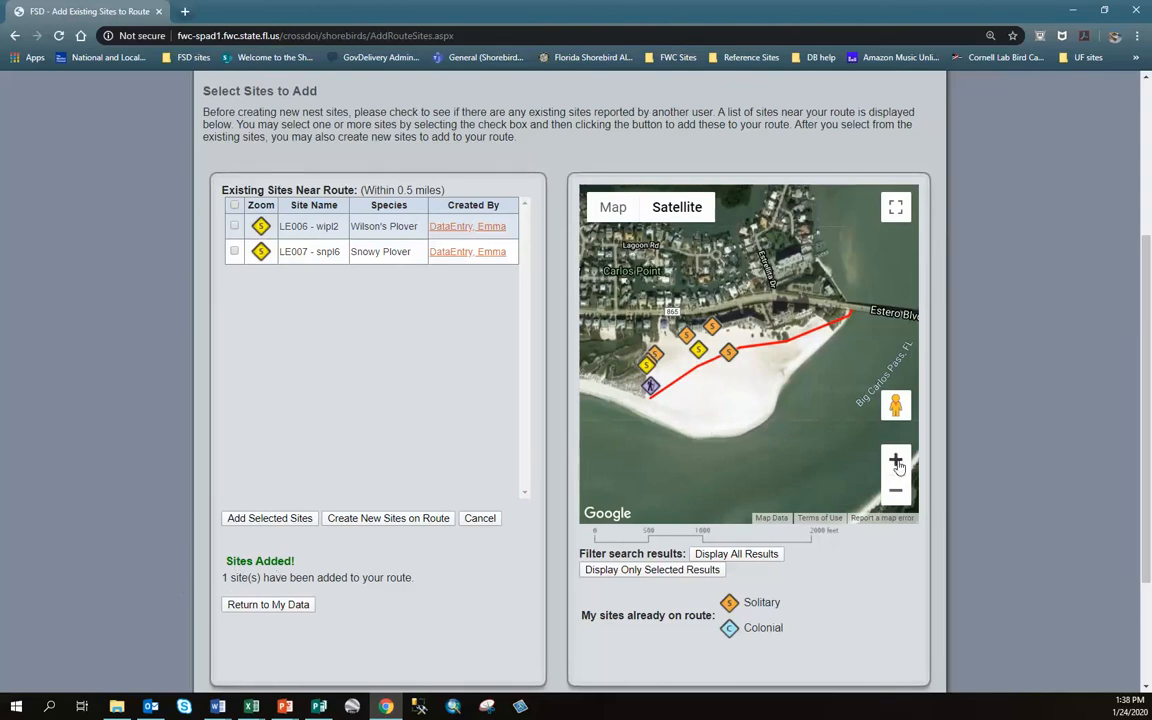
Zoom in on the beach and start creating a new site on the Carlos Pointe Beach route
click(899, 464)
drag(635, 441, 804, 465)
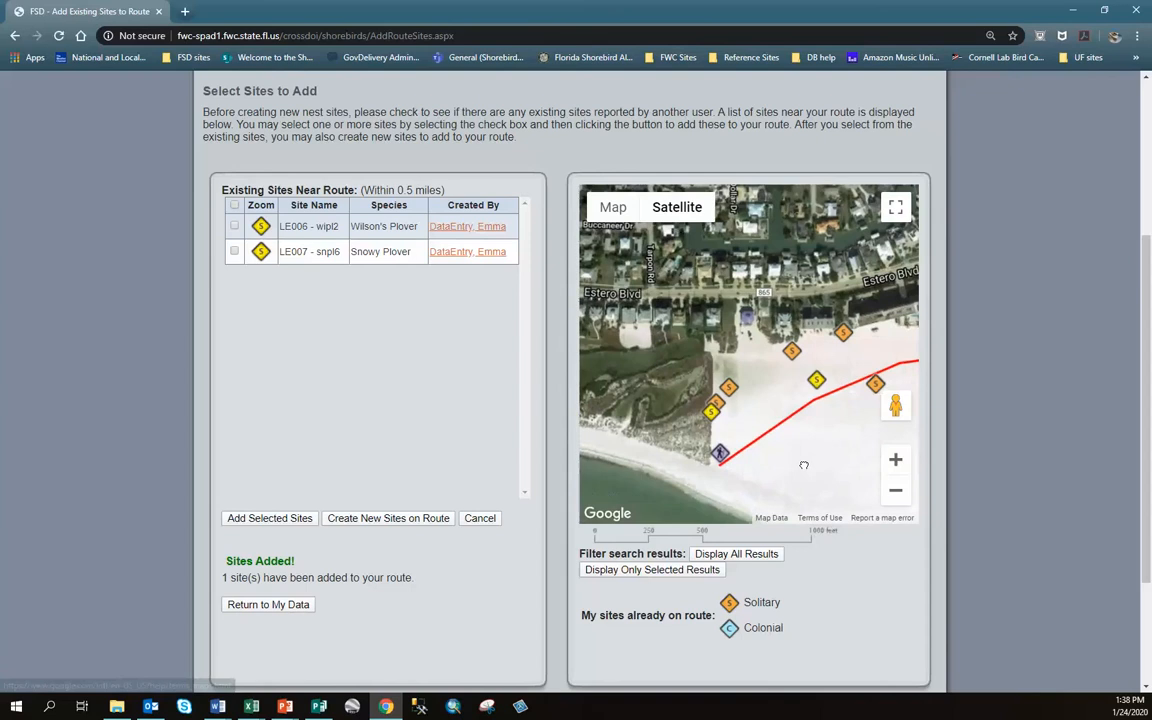
click(896, 460)
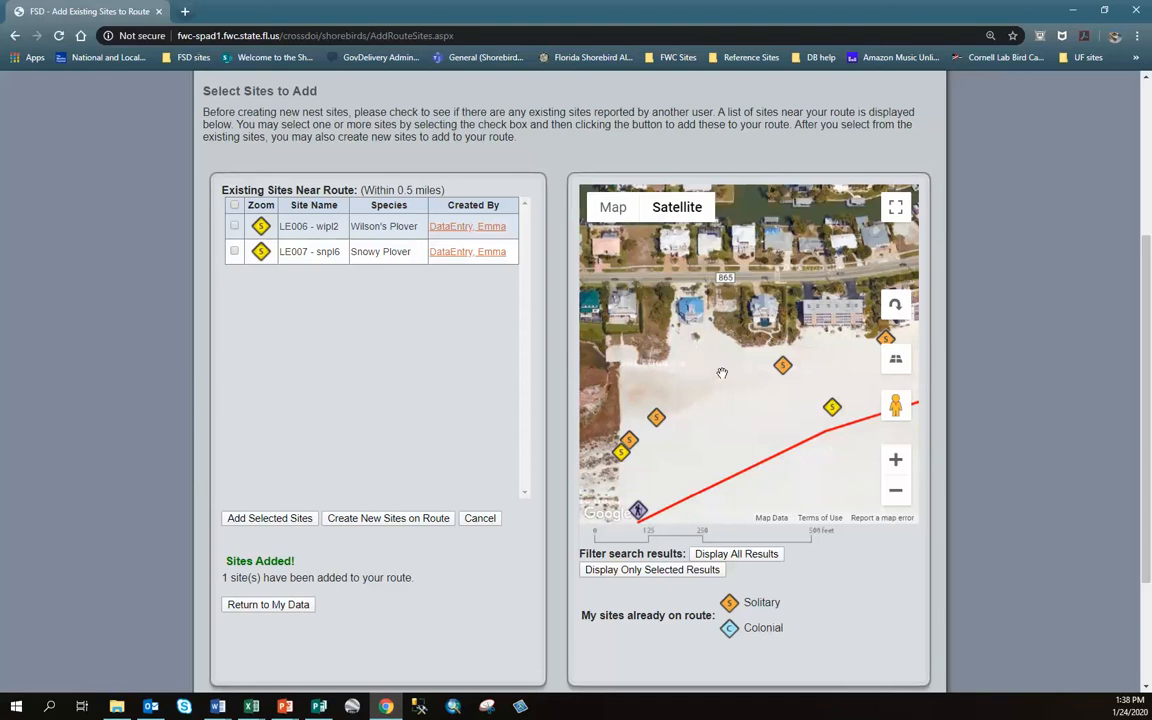
click(360, 523)
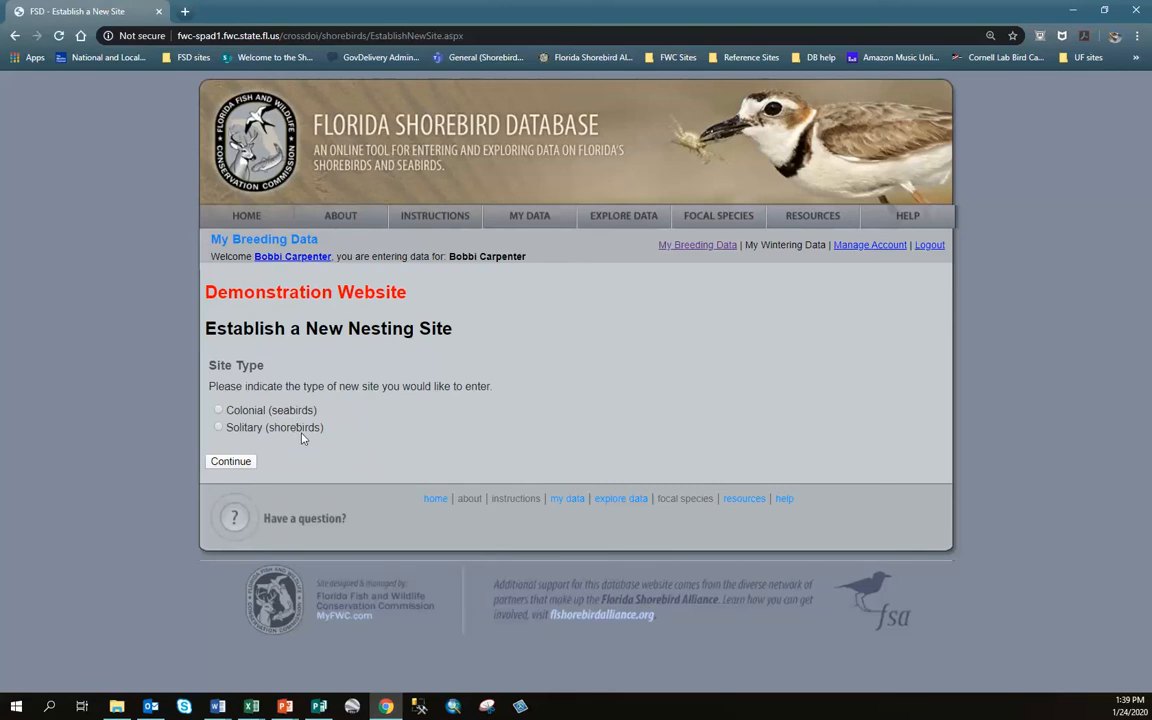
Make the new site a Solitary (shorebirds) site and continue to its form
click(219, 430)
click(231, 462)
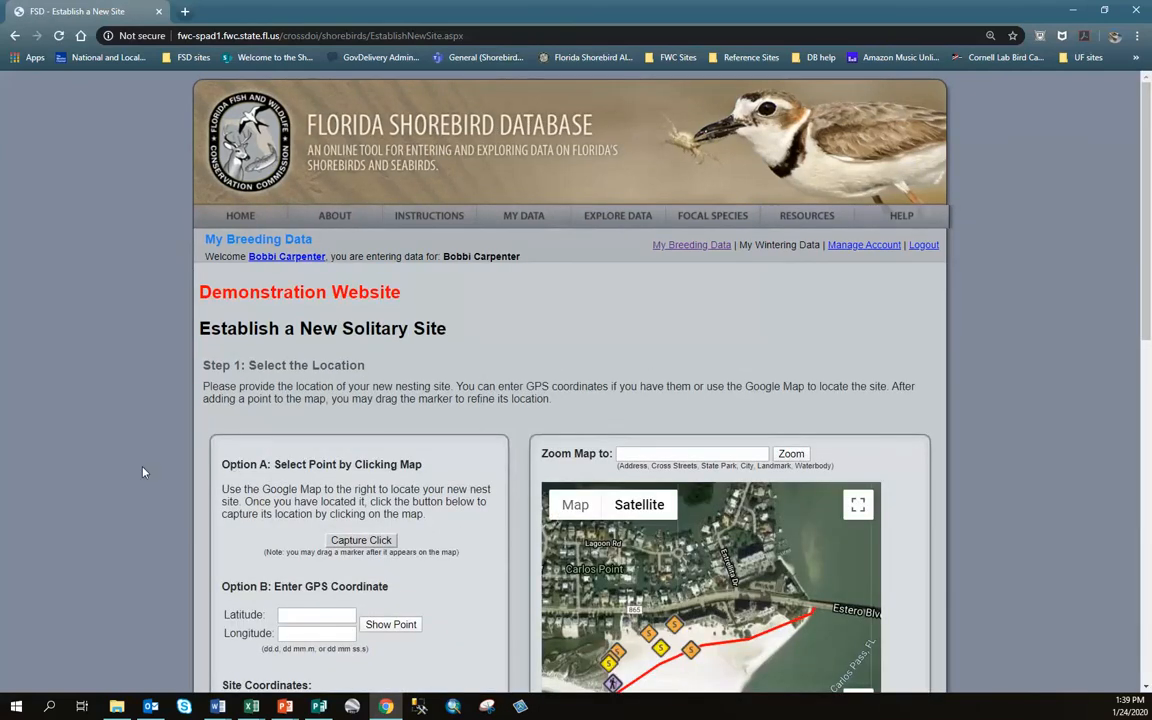
scroll(143, 472, down, 2)
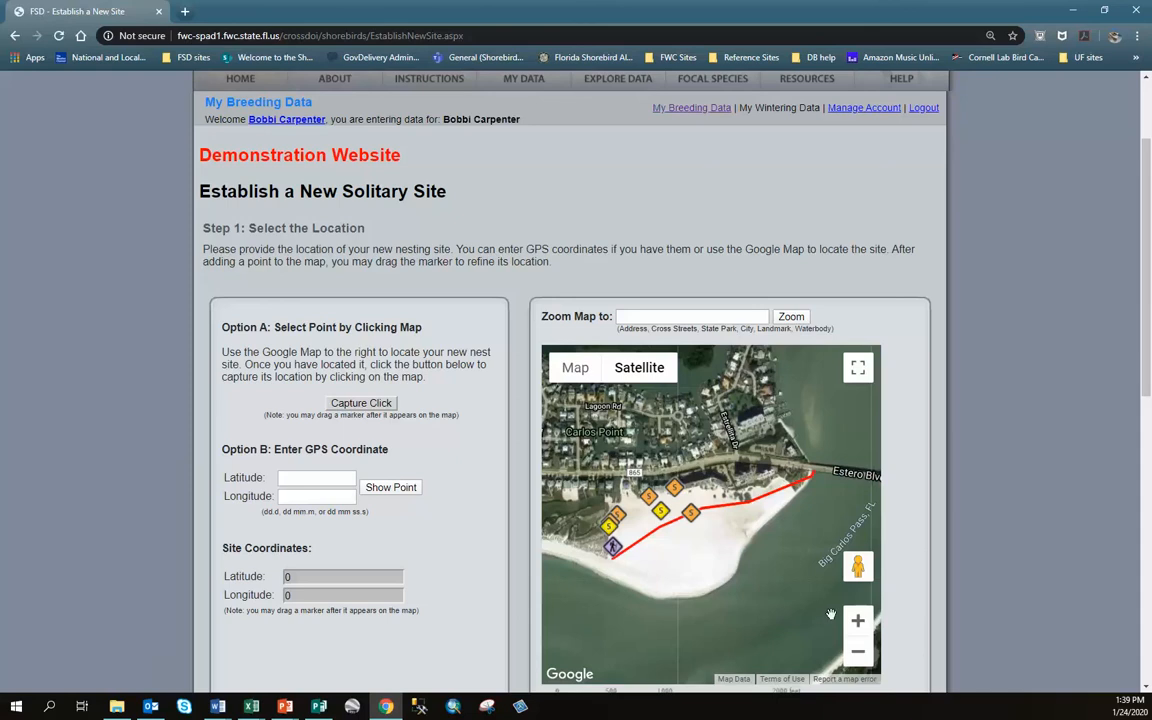
scroll(468, 457, down, 1)
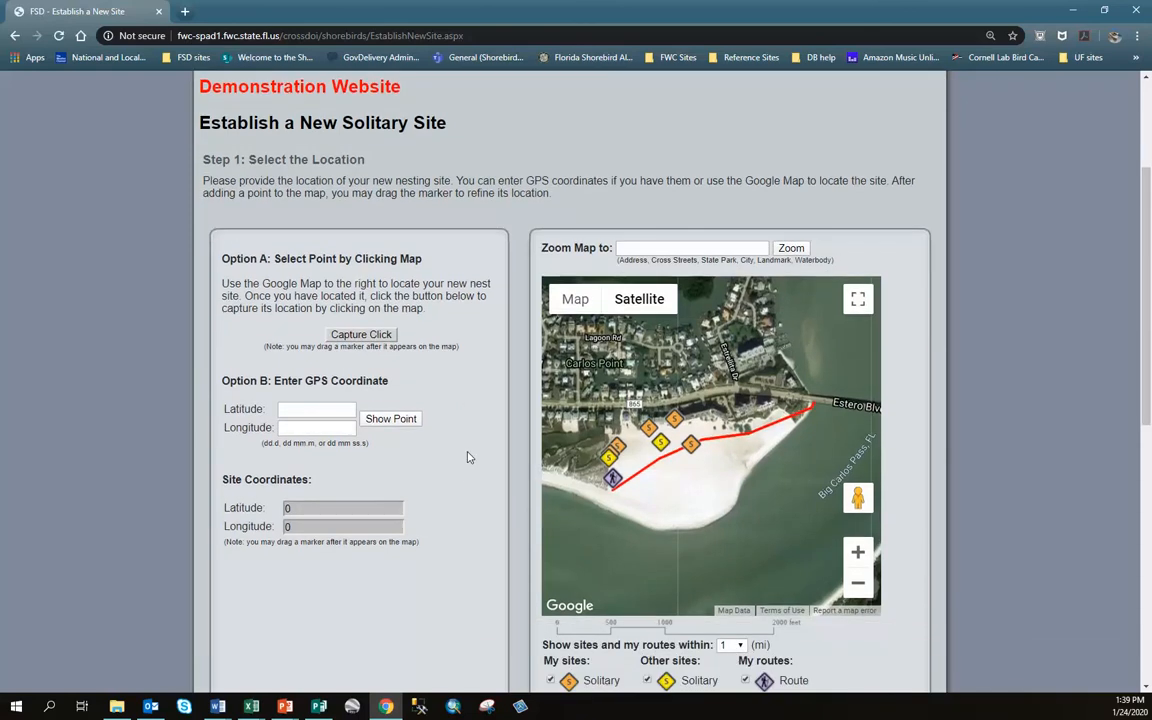
scroll(468, 457, down, 1)
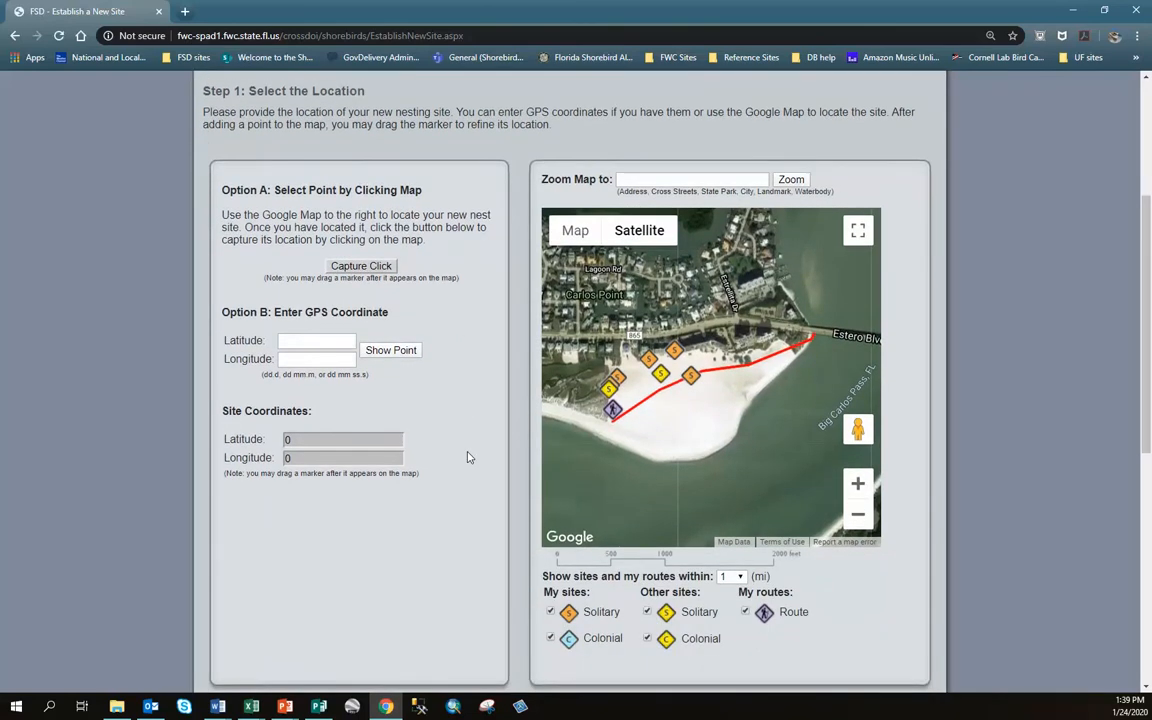
mouse_move(1148, 230)
mouse_down()
mouse_move(1148, 240)
mouse_move(1148, 229)
mouse_up()
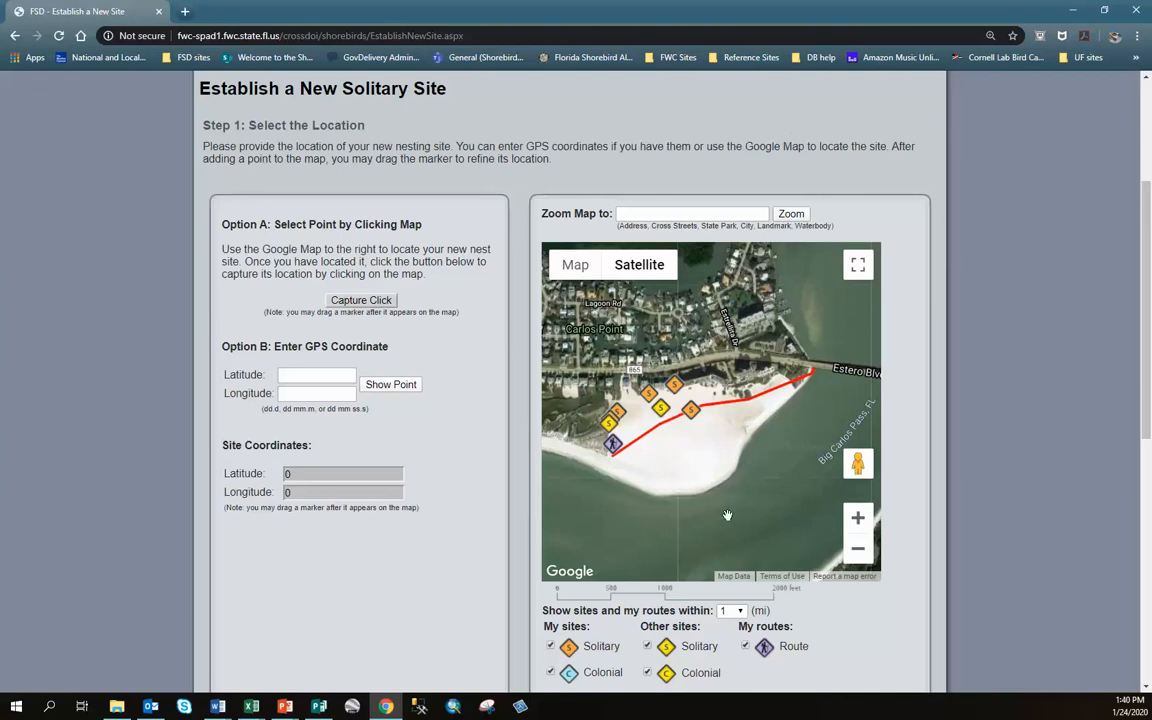
Zoom the satellite map close on the sand behind the beachfront house and enable point capture
drag(655, 462, 710, 443)
click(859, 520)
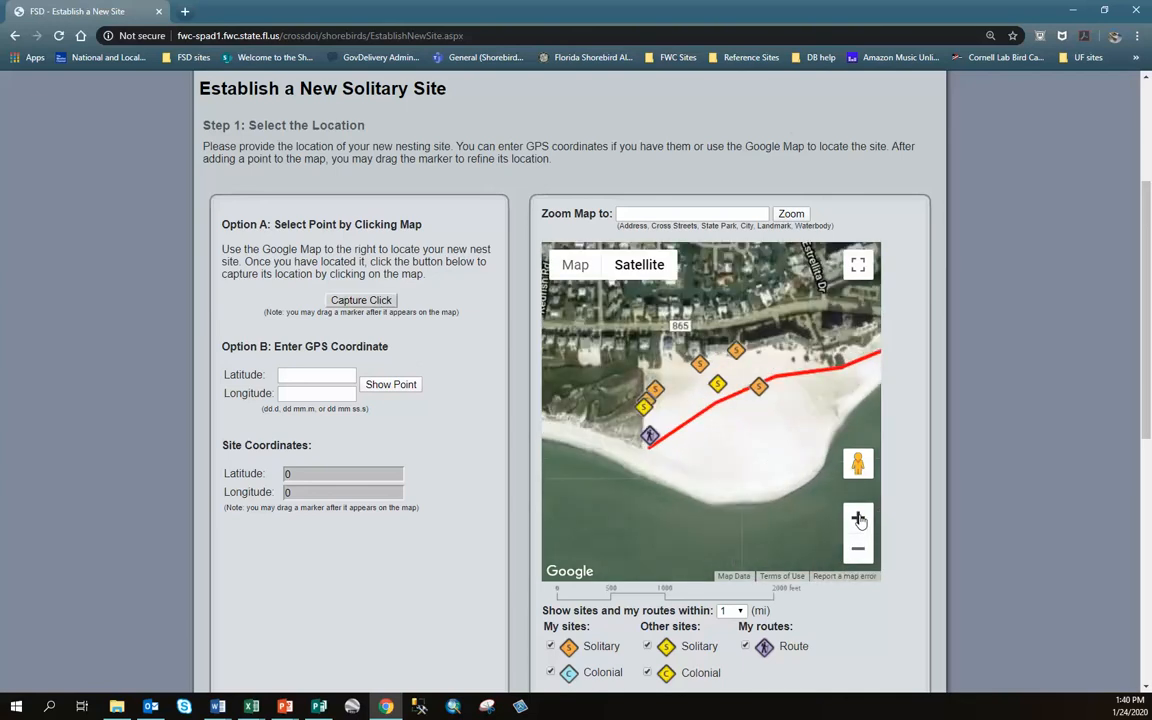
click(859, 520)
drag(797, 484, 574, 461)
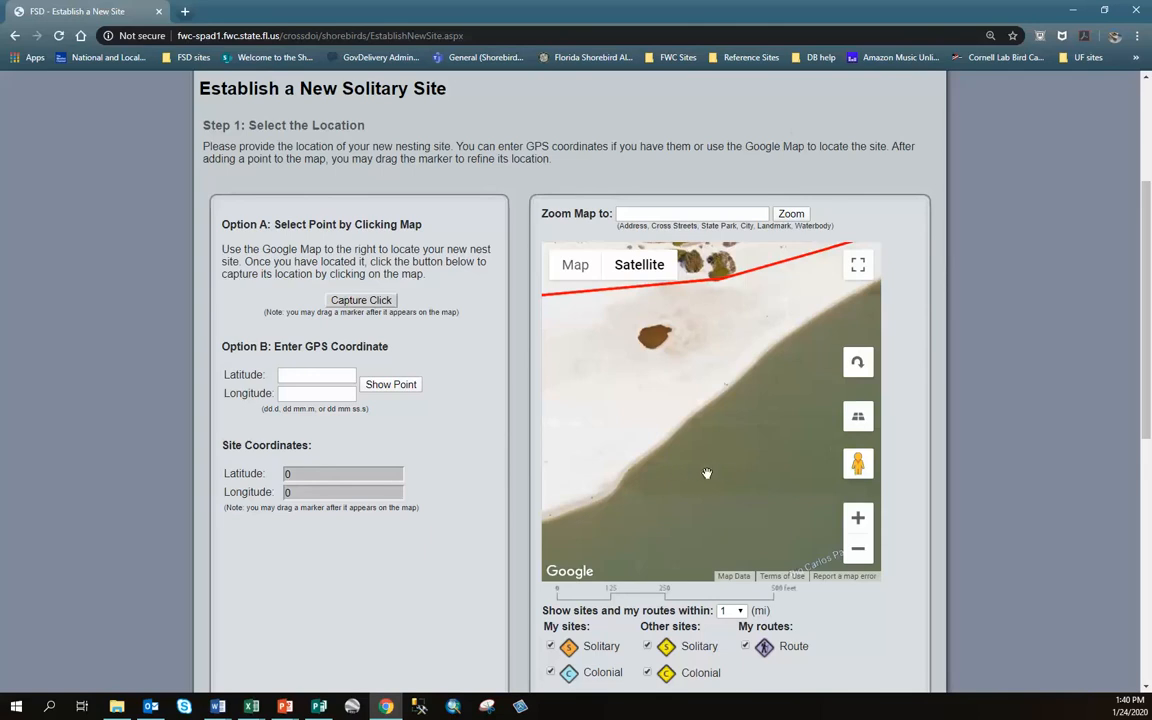
click(857, 550)
click(857, 550)
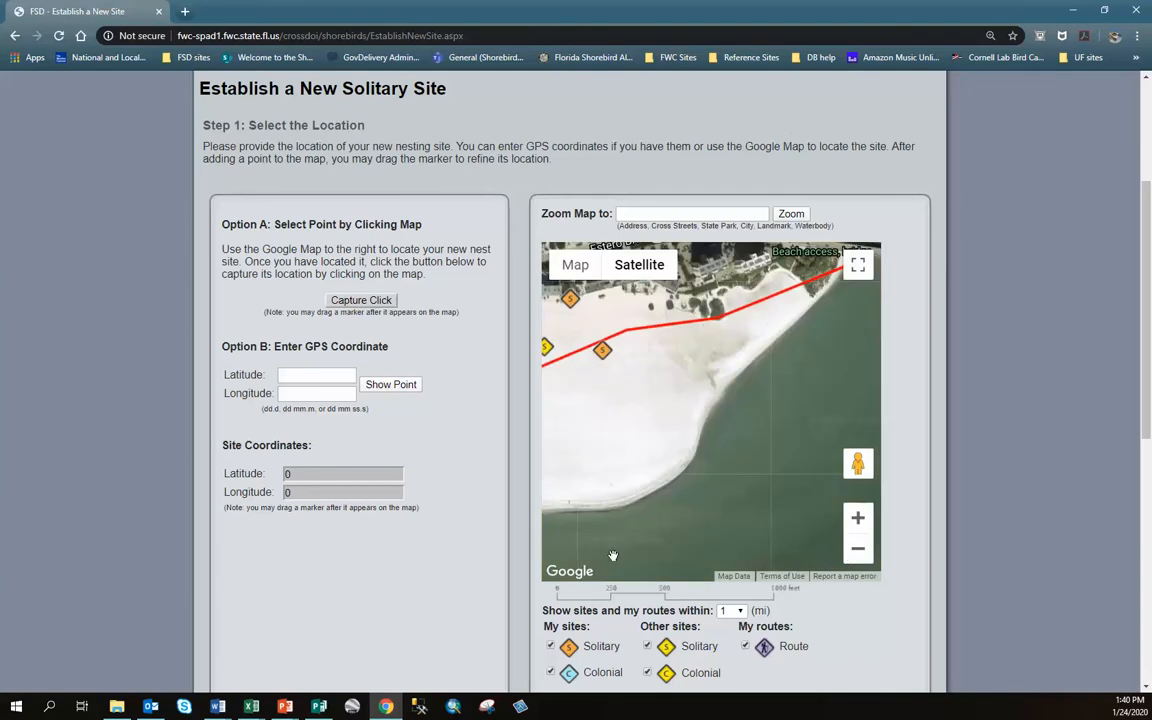
double_click(770, 468)
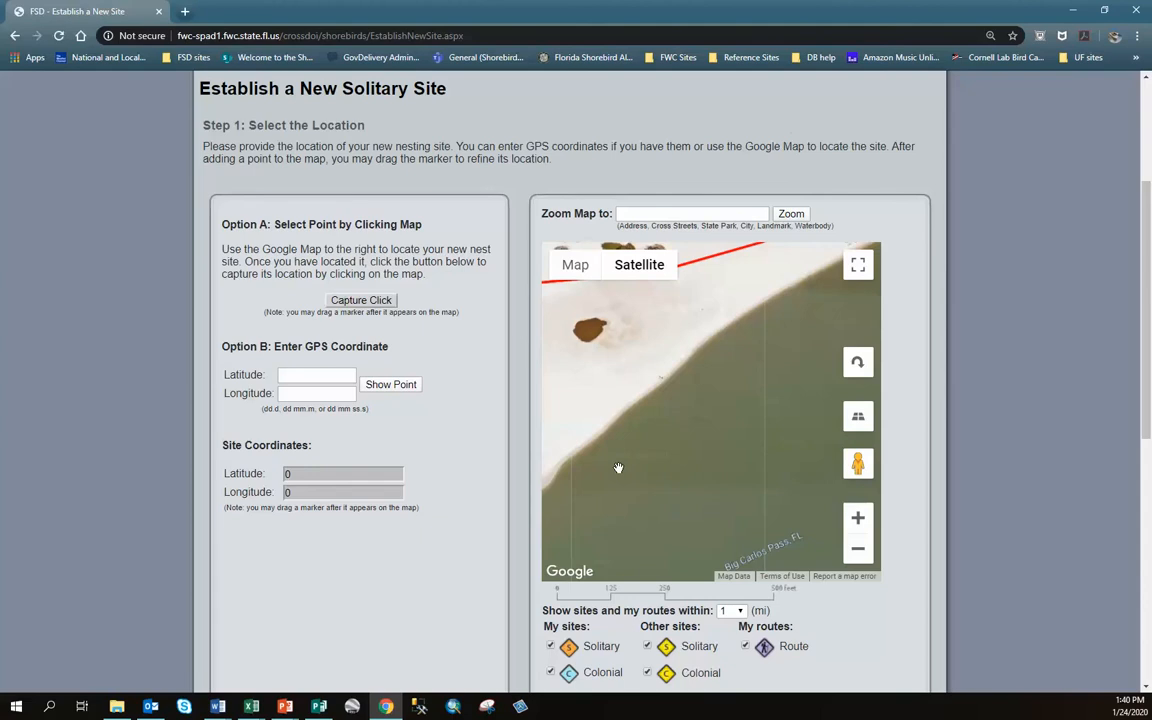
drag(699, 496, 729, 557)
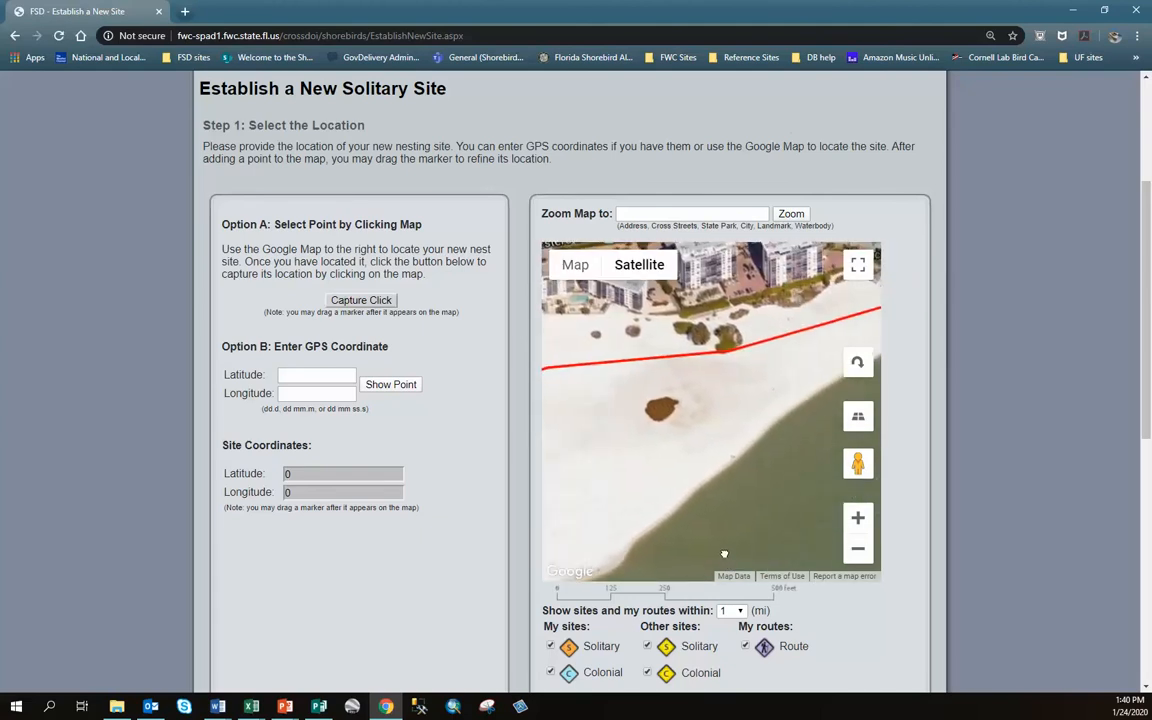
click(857, 551)
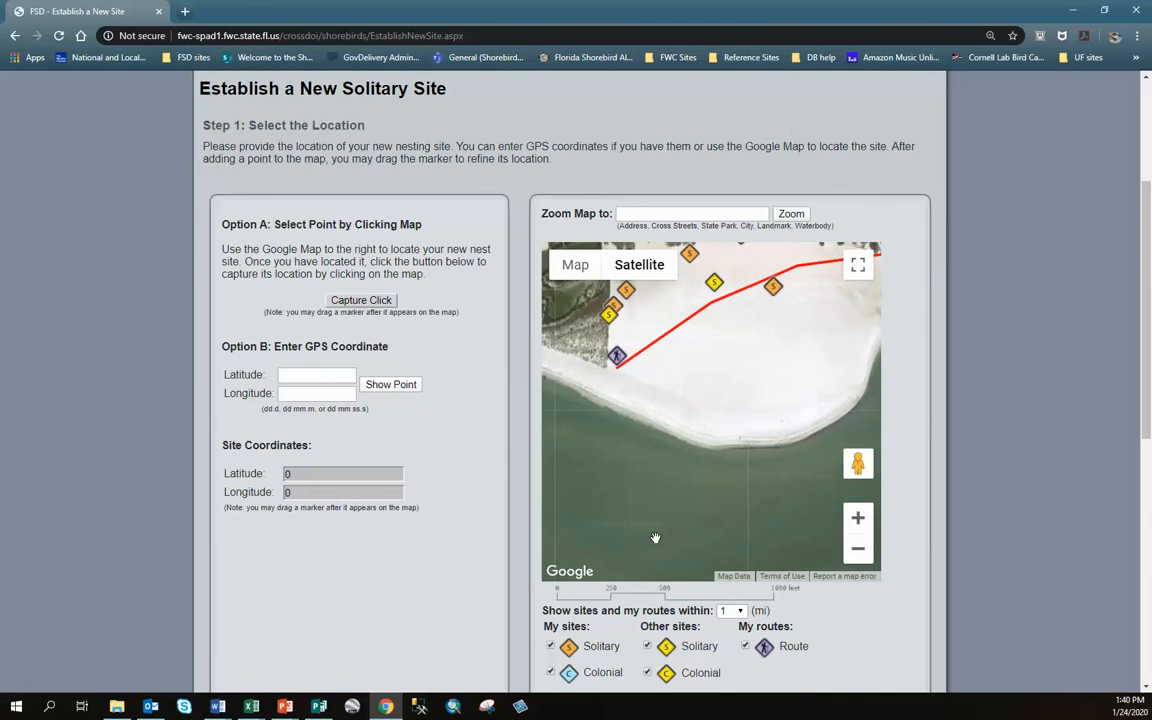
drag(746, 334, 679, 464)
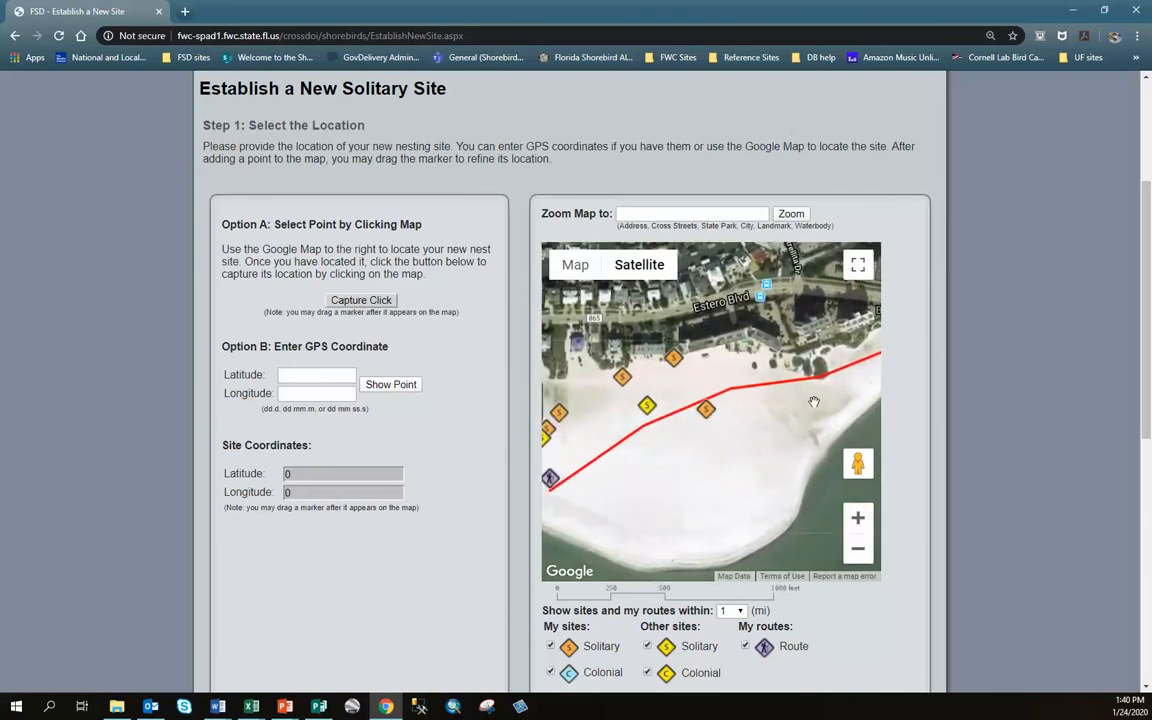
drag(812, 405, 843, 367)
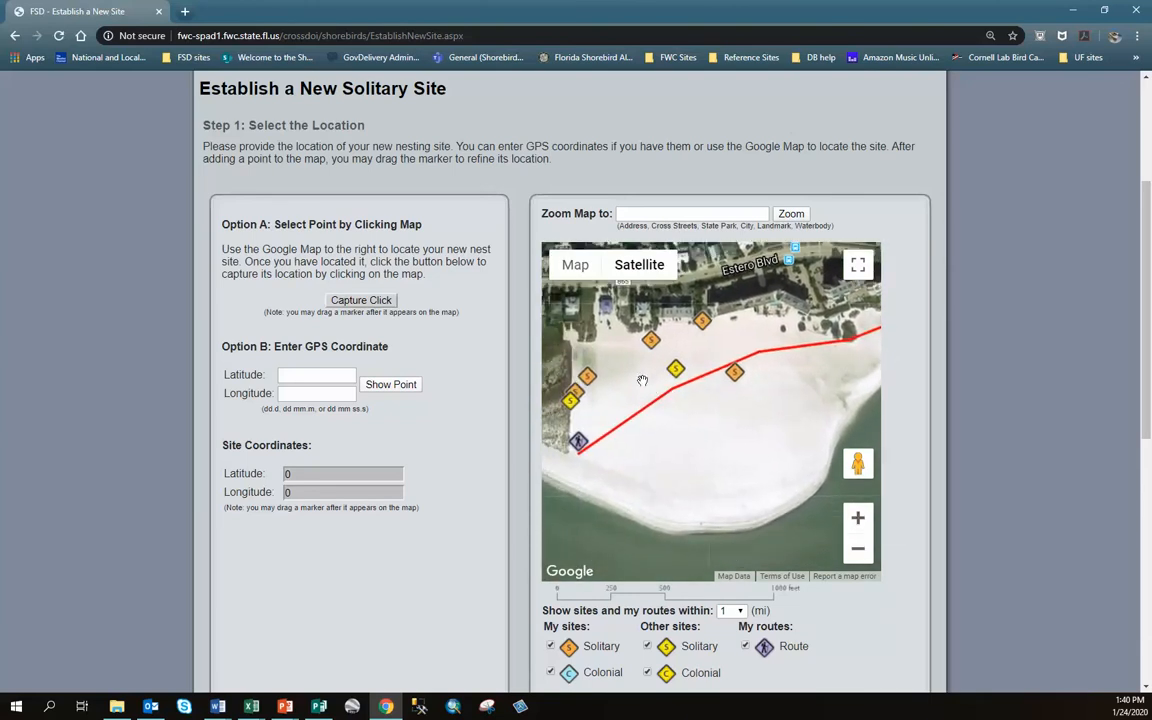
drag(638, 378, 671, 457)
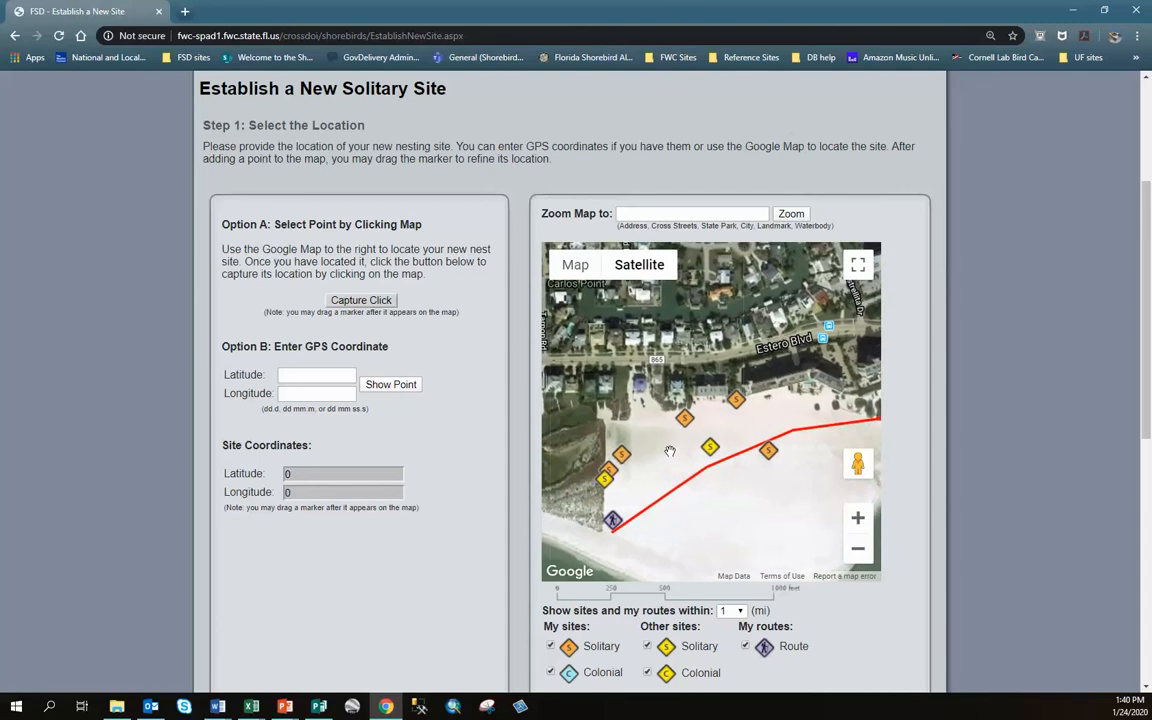
click(857, 519)
drag(568, 399, 633, 444)
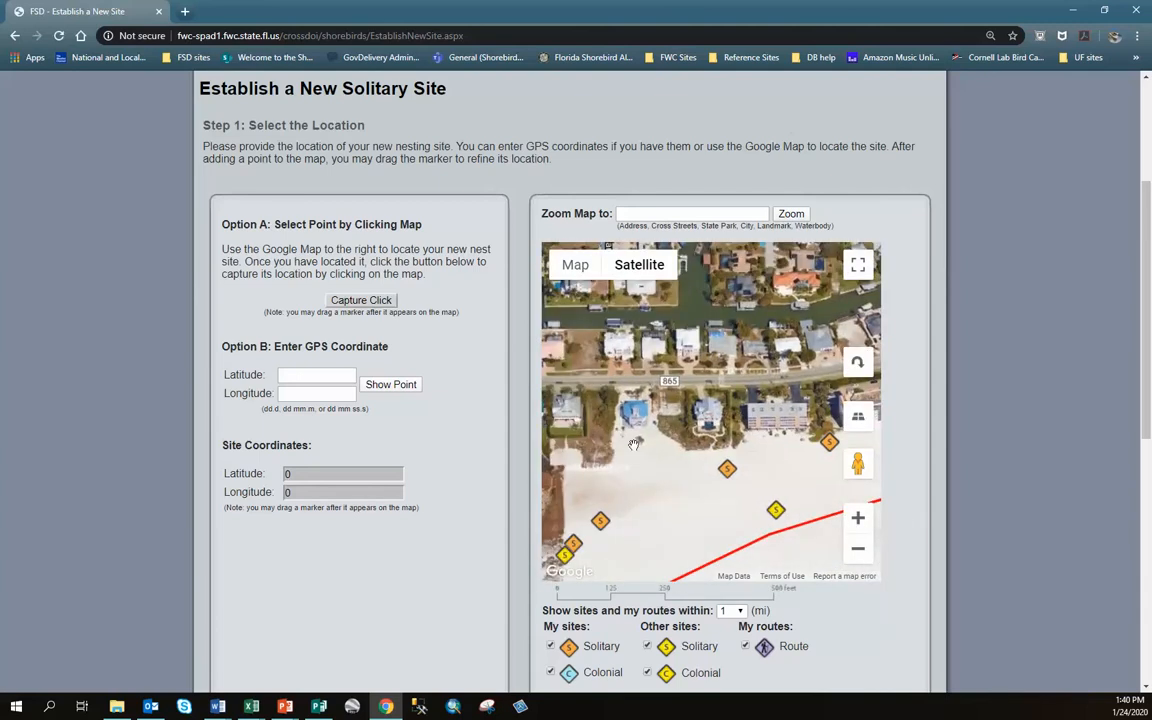
click(857, 518)
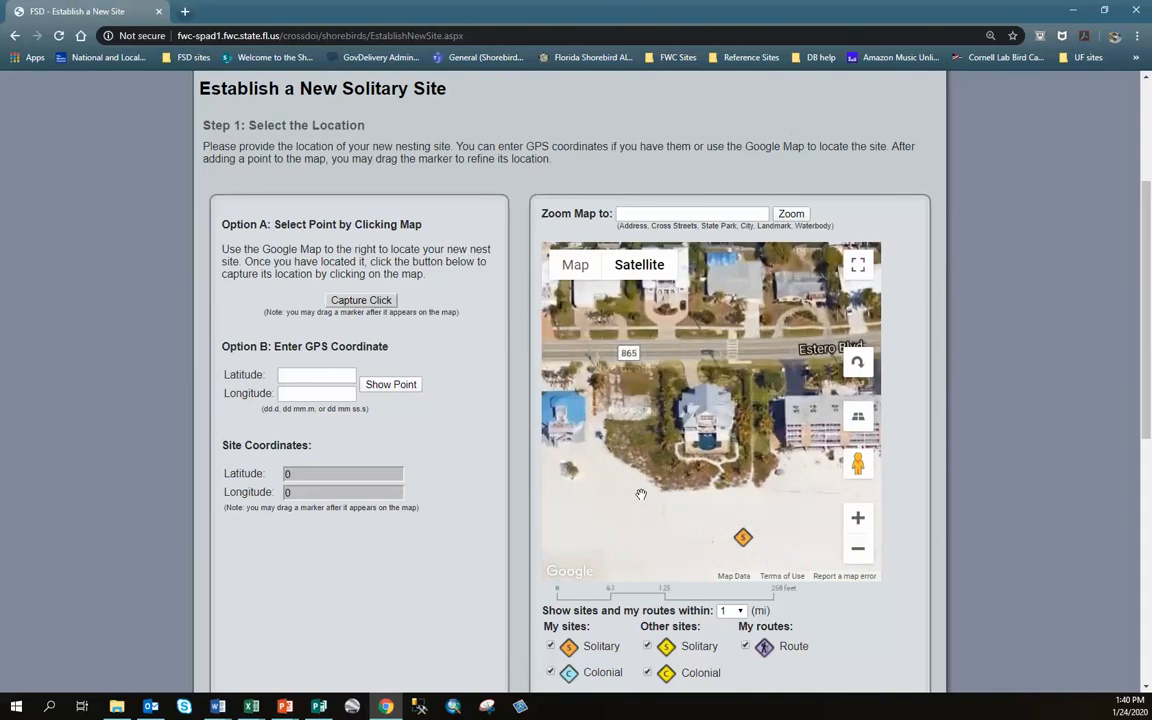
drag(641, 494, 678, 367)
click(857, 518)
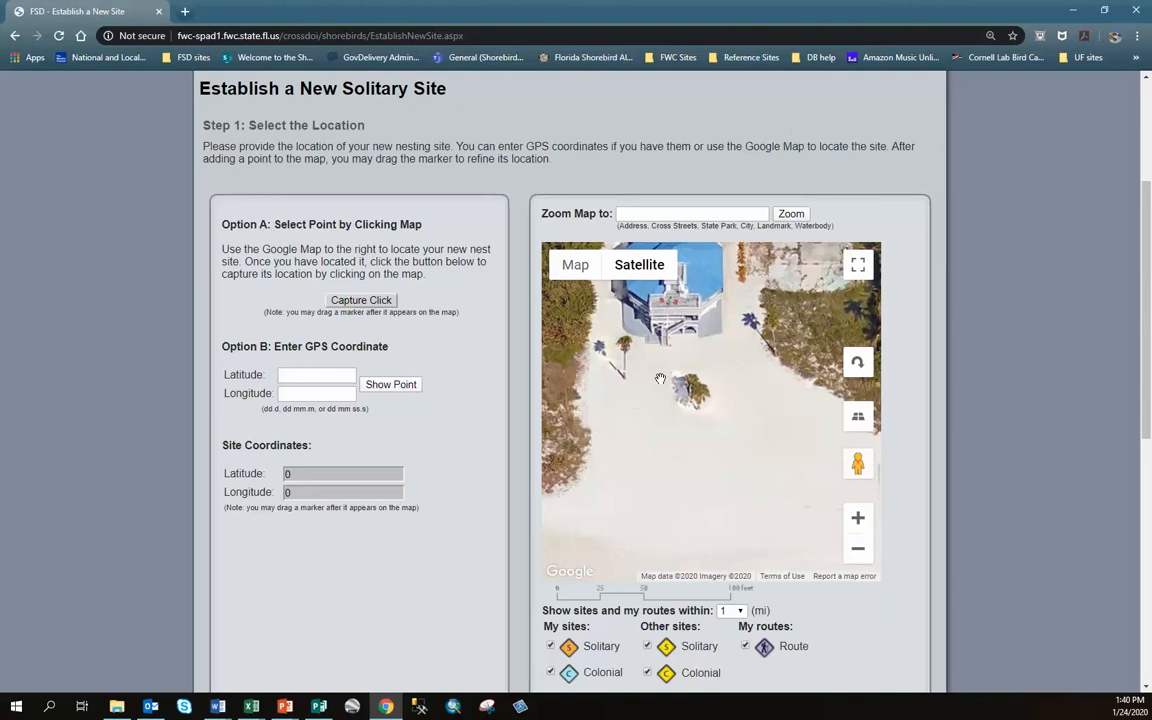
drag(720, 473, 719, 453)
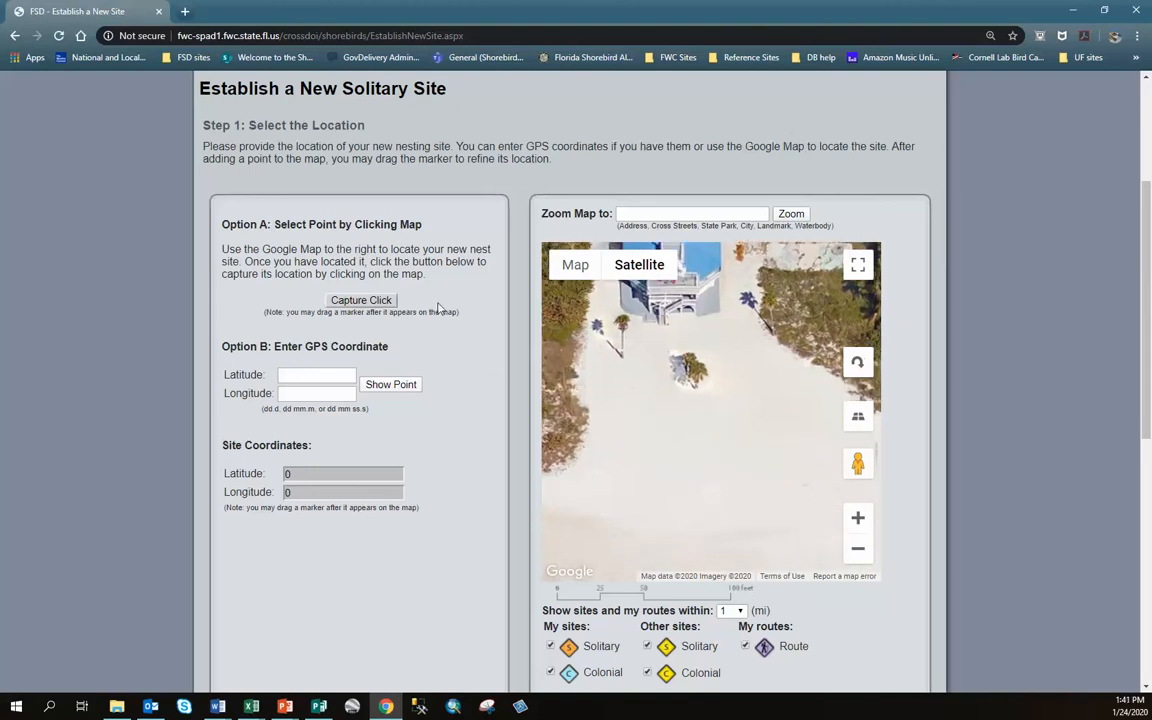
click(372, 303)
Place the site marker on the sand south of the palms at 26.40378, -81.88803
click(373, 304)
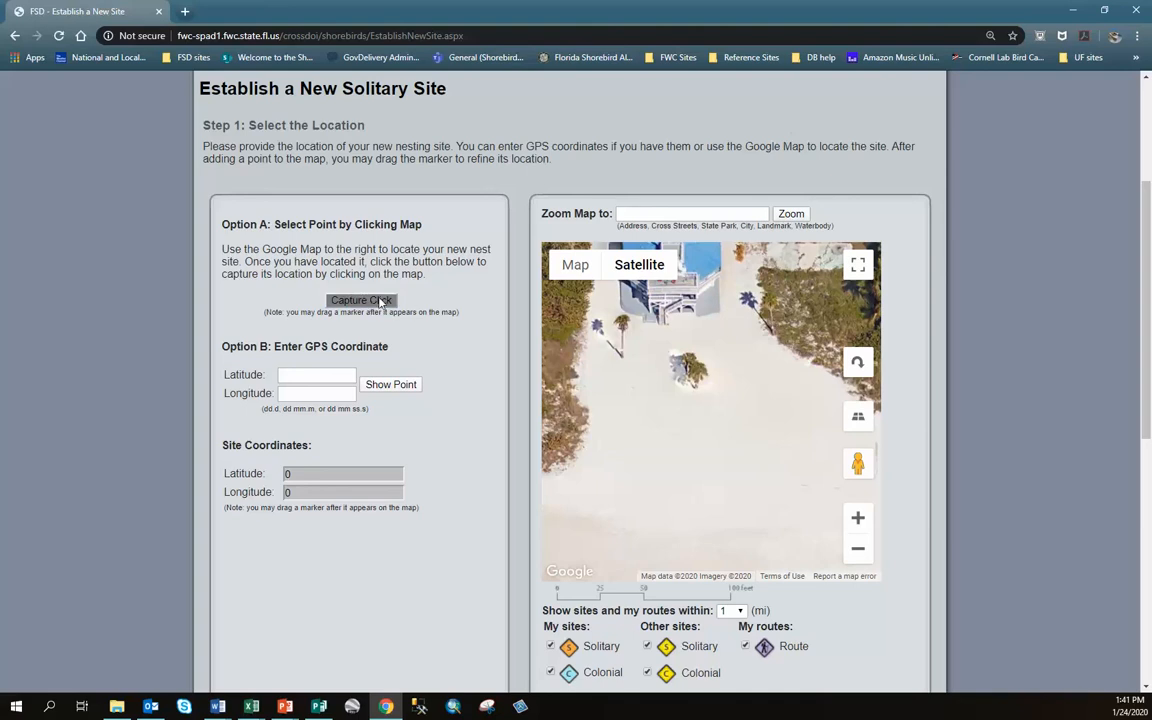
click(698, 426)
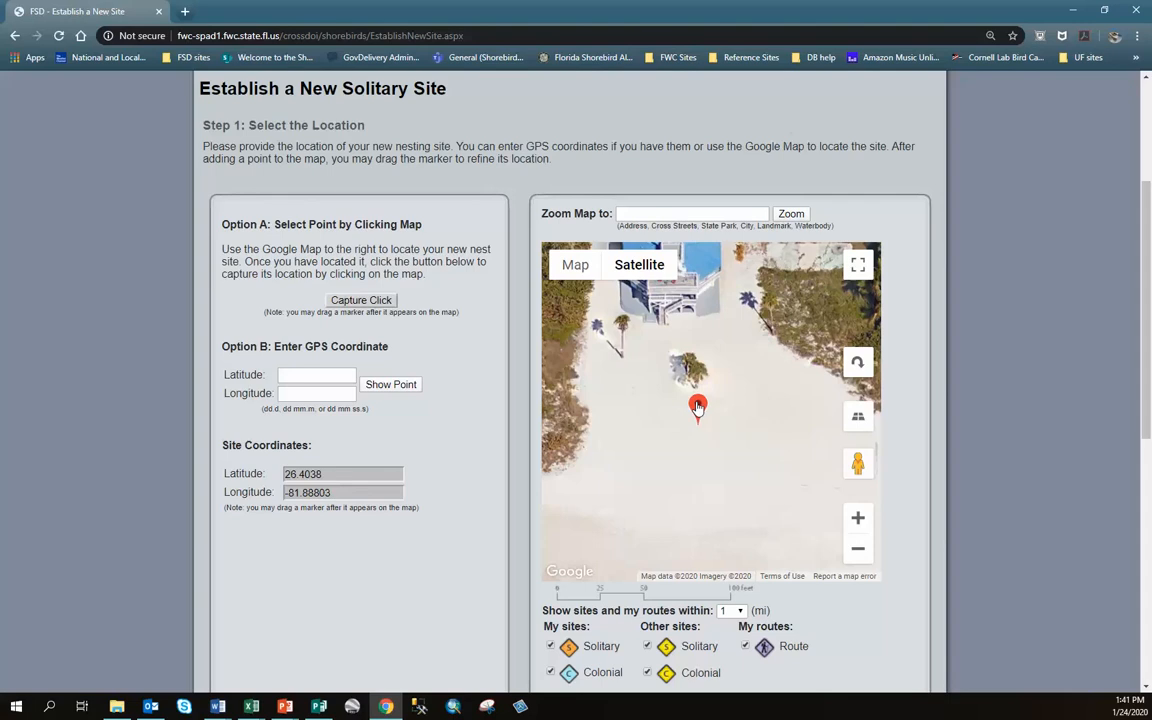
mouse_move(698, 407)
mouse_down()
mouse_move(769, 478)
mouse_move(689, 468)
mouse_move(589, 360)
mouse_move(718, 323)
mouse_move(652, 520)
mouse_move(710, 397)
mouse_move(696, 381)
mouse_move(728, 396)
mouse_move(719, 390)
mouse_move(697, 412)
mouse_up()
mouse_move(598, 473)
mouse_down()
mouse_move(712, 453)
mouse_move(841, 334)
mouse_move(661, 273)
mouse_move(534, 422)
mouse_move(499, 560)
mouse_move(480, 564)
mouse_up()
mouse_move(722, 532)
mouse_down()
mouse_move(715, 461)
mouse_move(733, 362)
mouse_move(833, 469)
mouse_move(856, 411)
mouse_move(864, 479)
mouse_up()
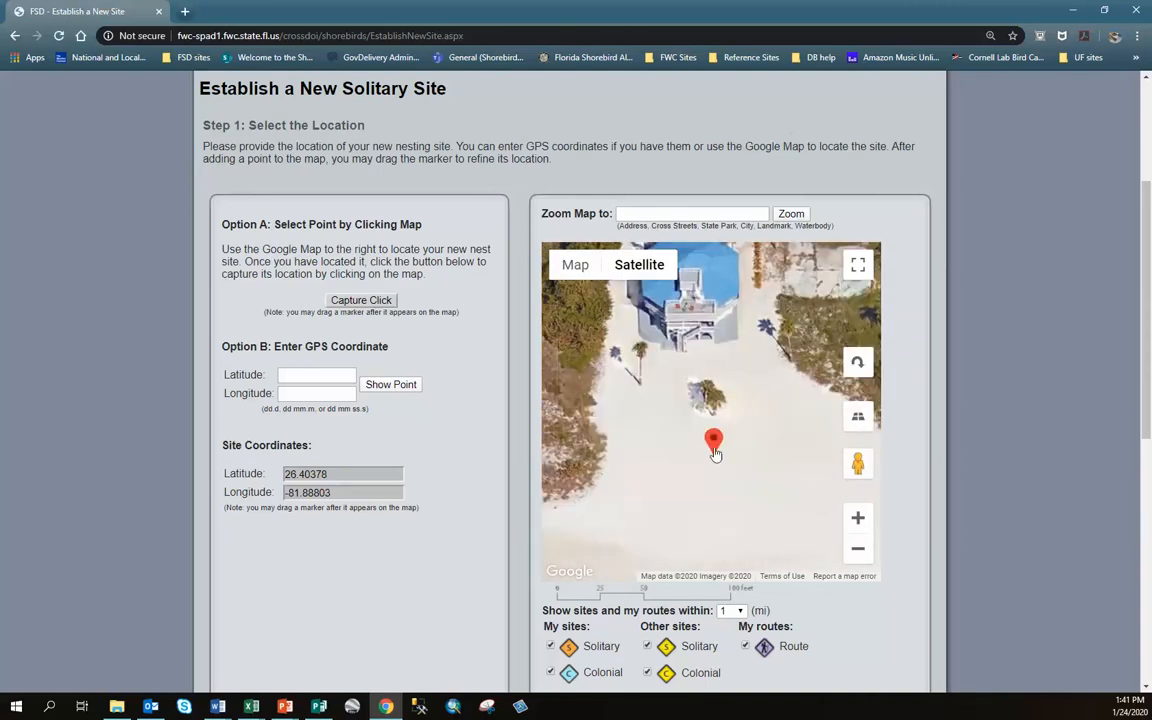
Name the new site 'CP snpl 4' and set its species to Snowy Plover
scroll(180, 405, down, 4)
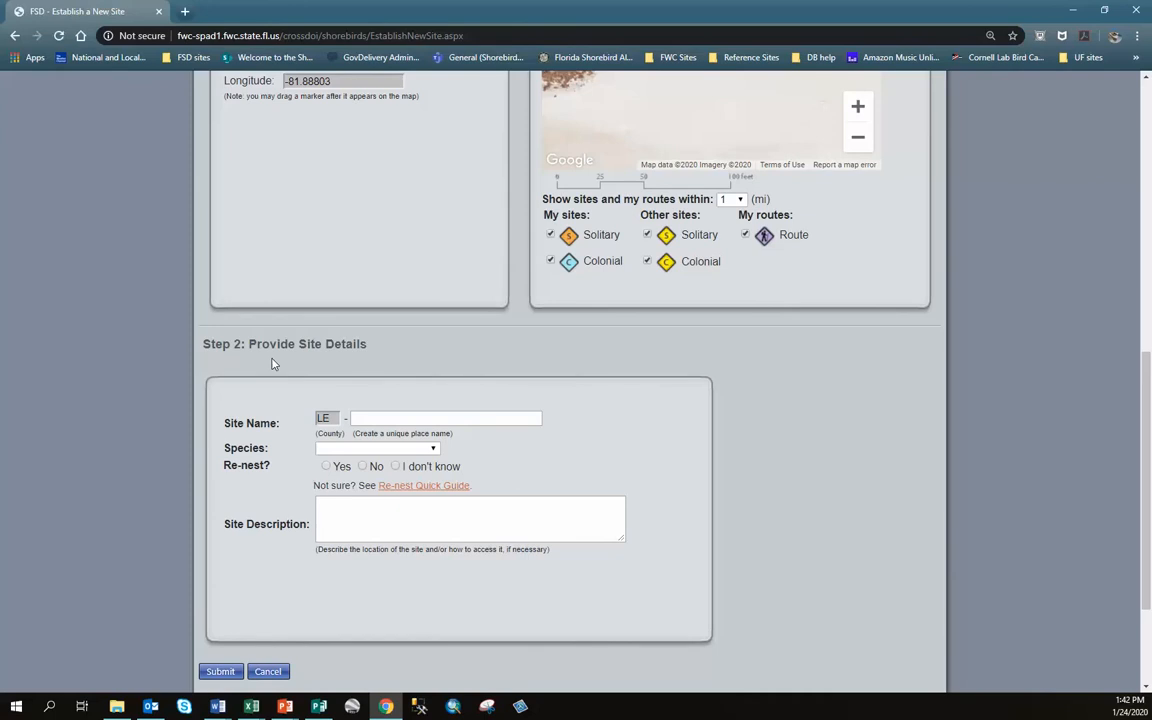
click(446, 419)
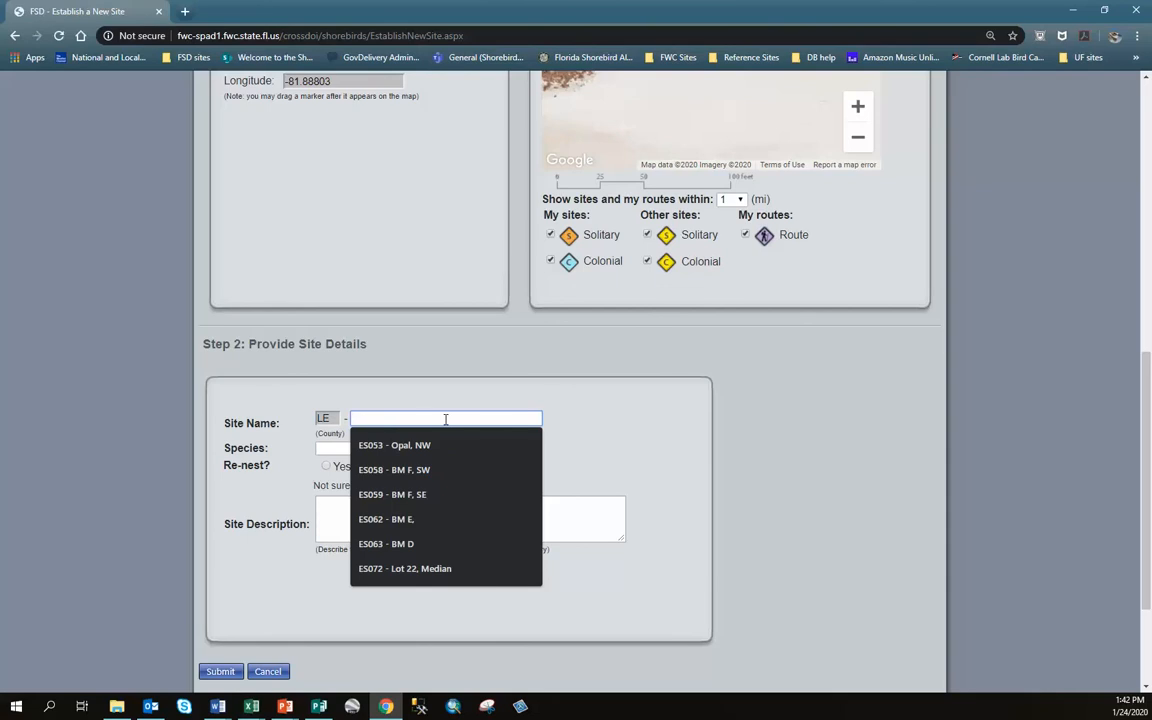
text(CP)
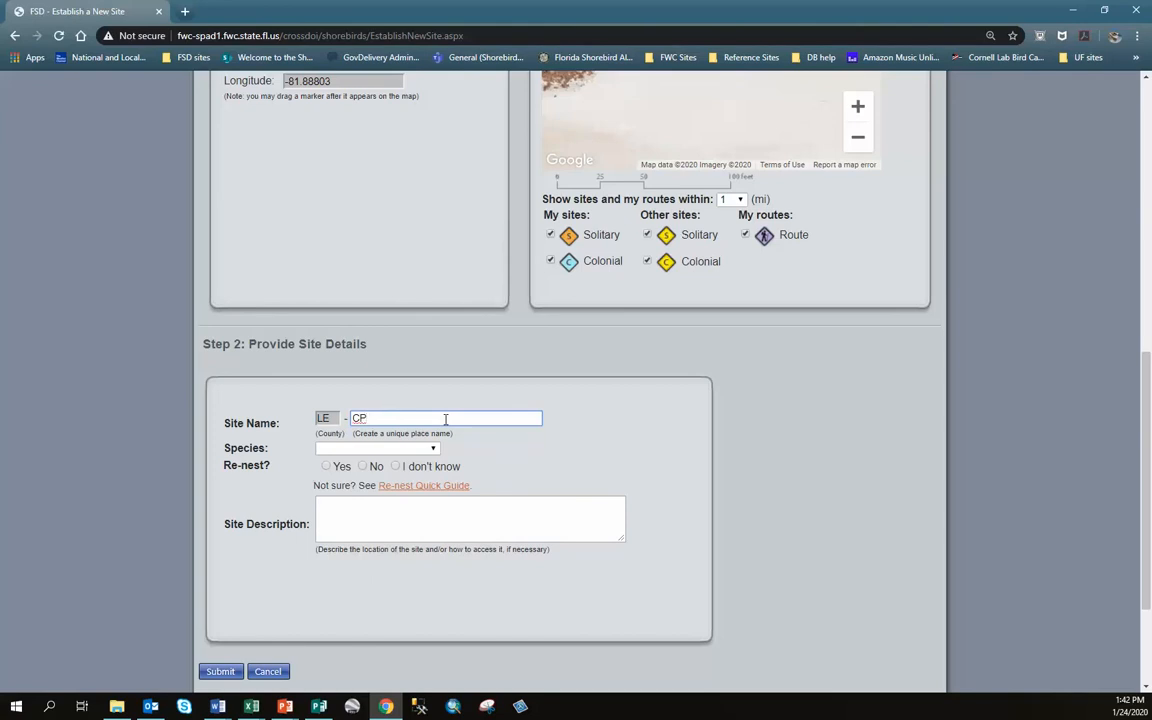
text( snpl 4)
click(434, 451)
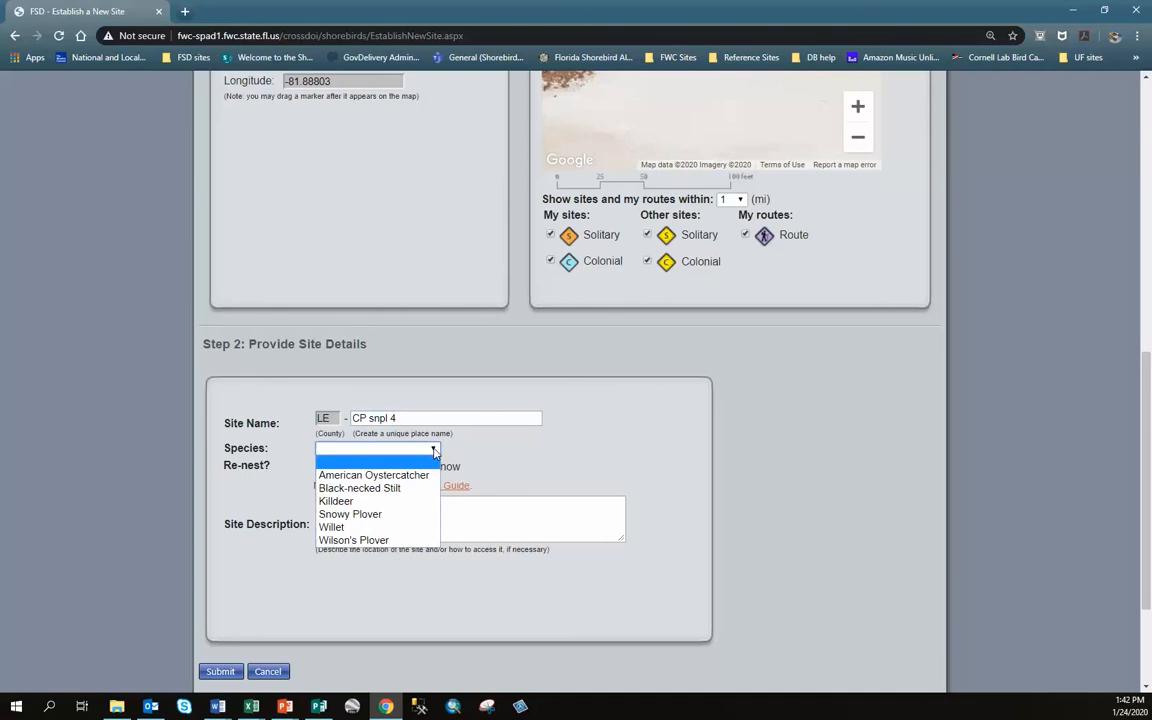
click(420, 519)
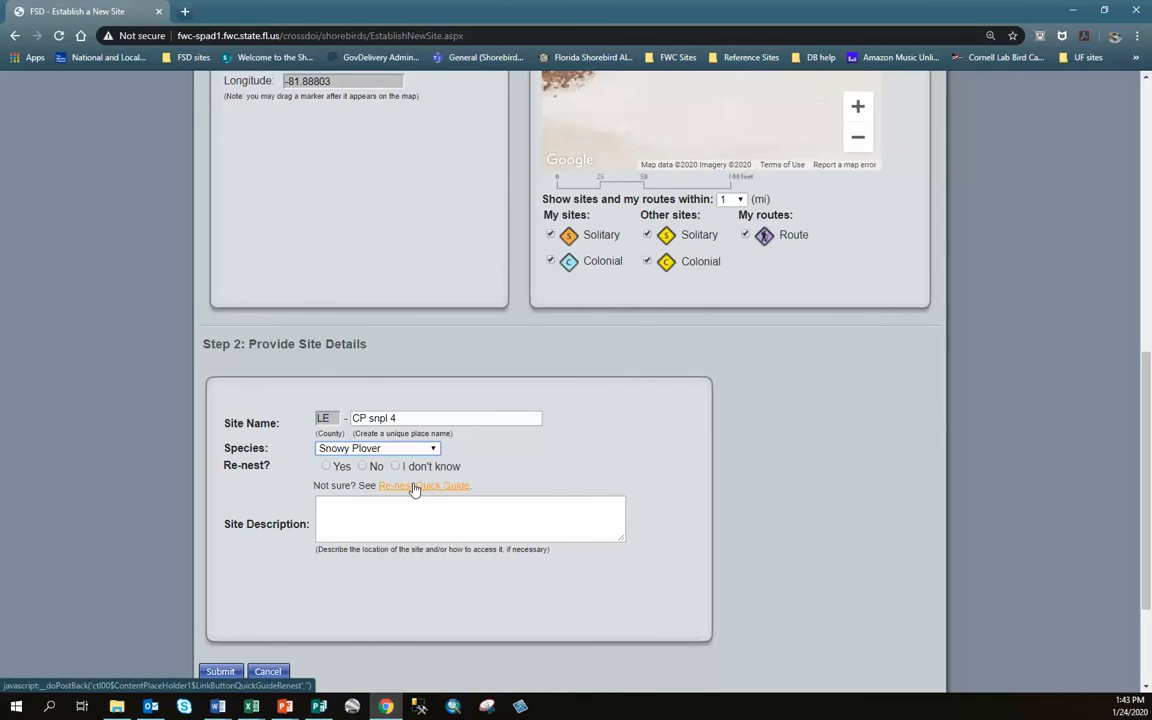
Mark the site as a re-nest with LE001 - snpl1 as the original nest
click(327, 469)
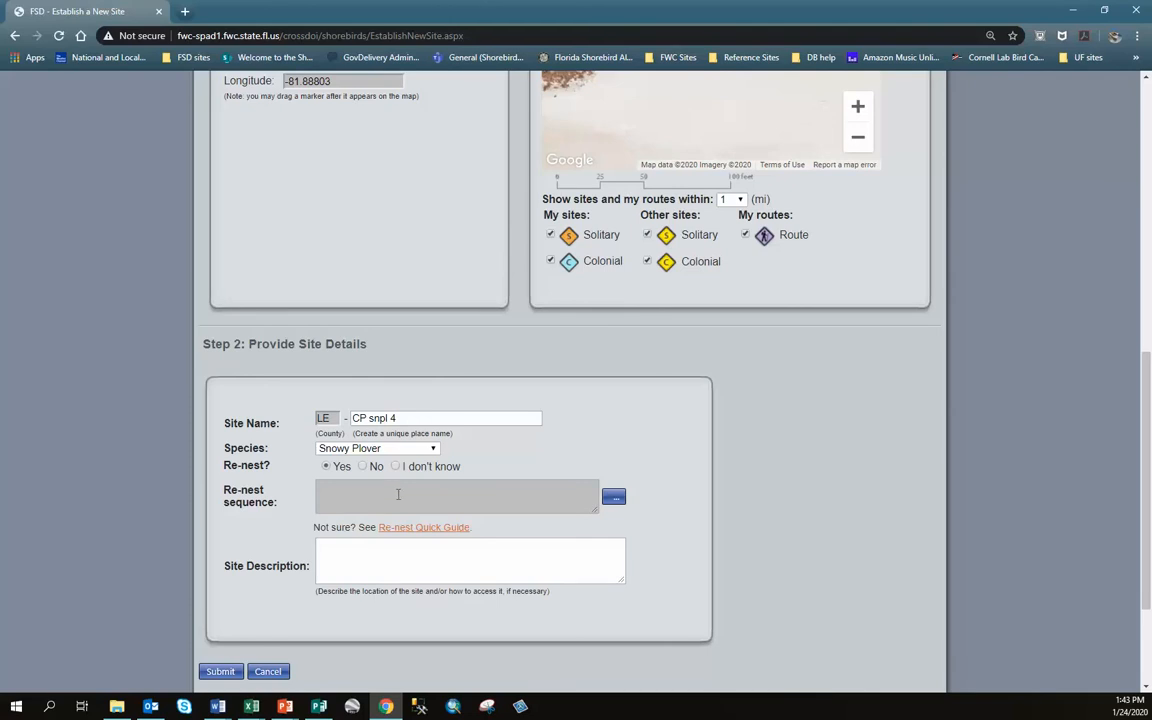
click(611, 500)
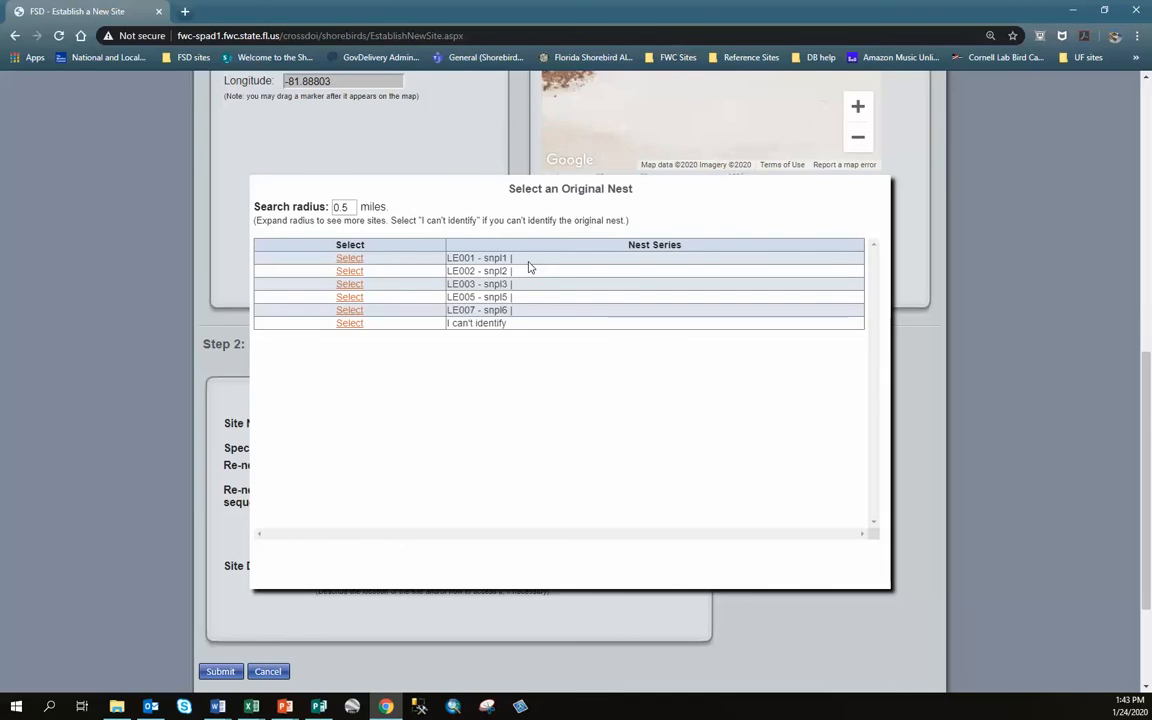
click(350, 262)
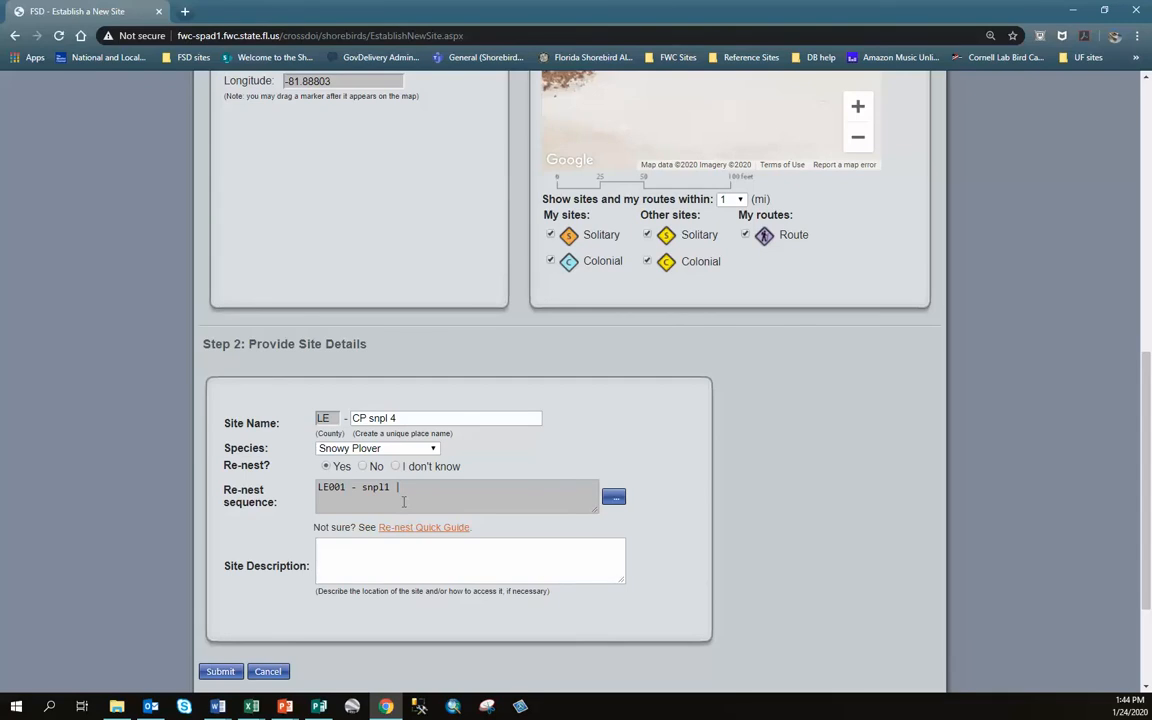
Enter the site description 'Nest is south palms by the house with the blue roof'
click(352, 561)
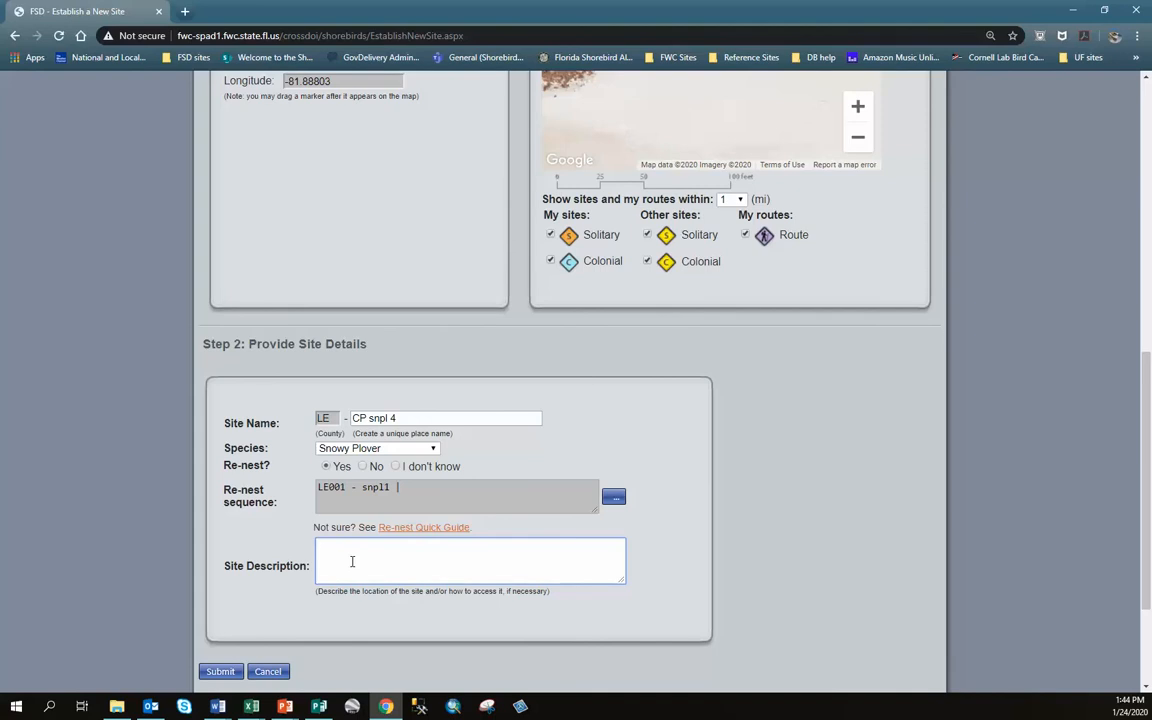
text(Nest is south palms by the house thewith the blu)
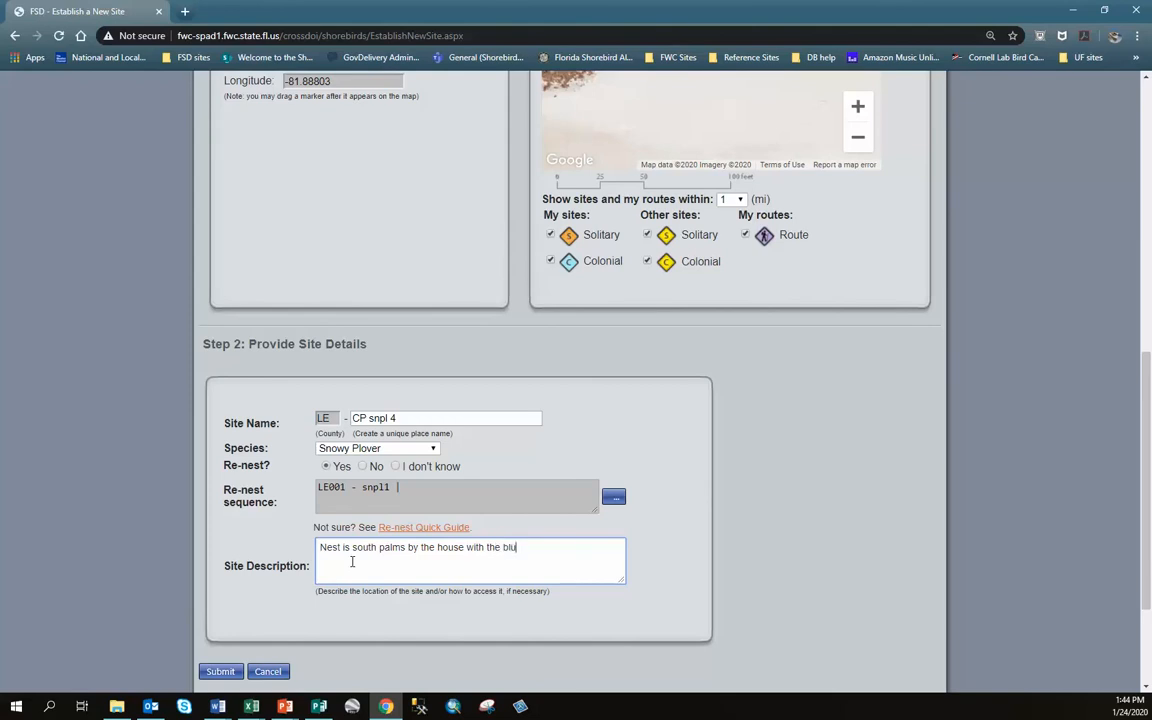
text(e roof.)
Submit the new solitary site's details
scroll(858, 536, up, 1)
scroll(858, 536, up, 5)
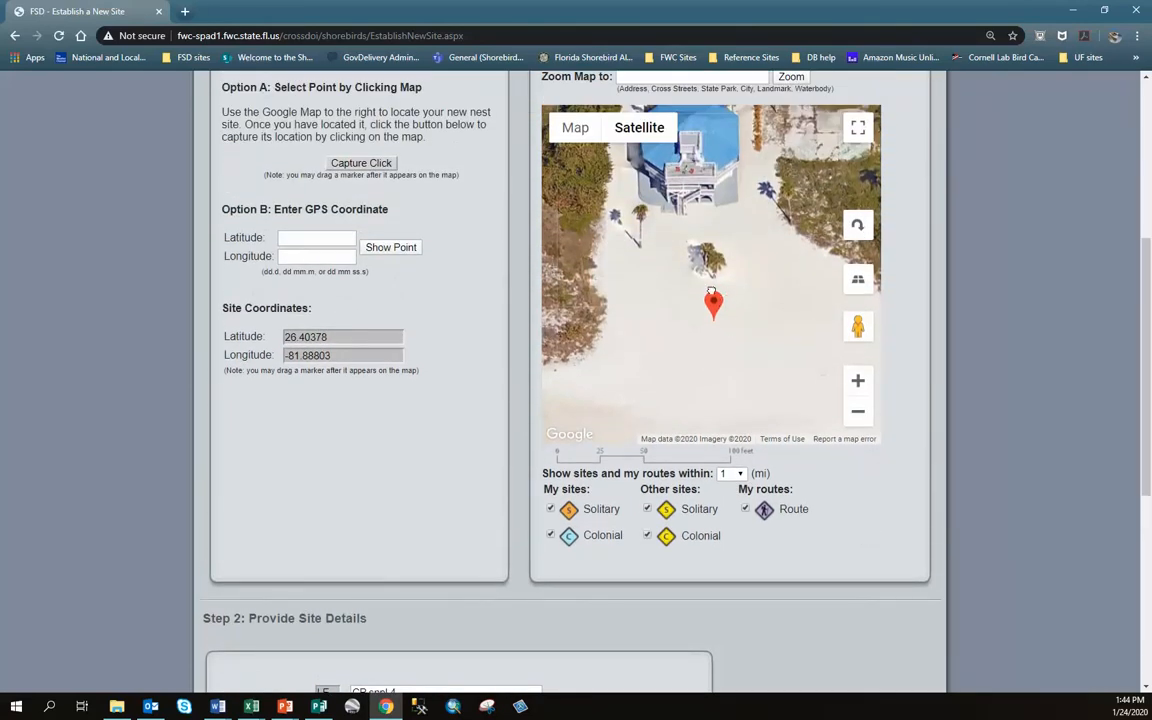
scroll(135, 376, down, 4)
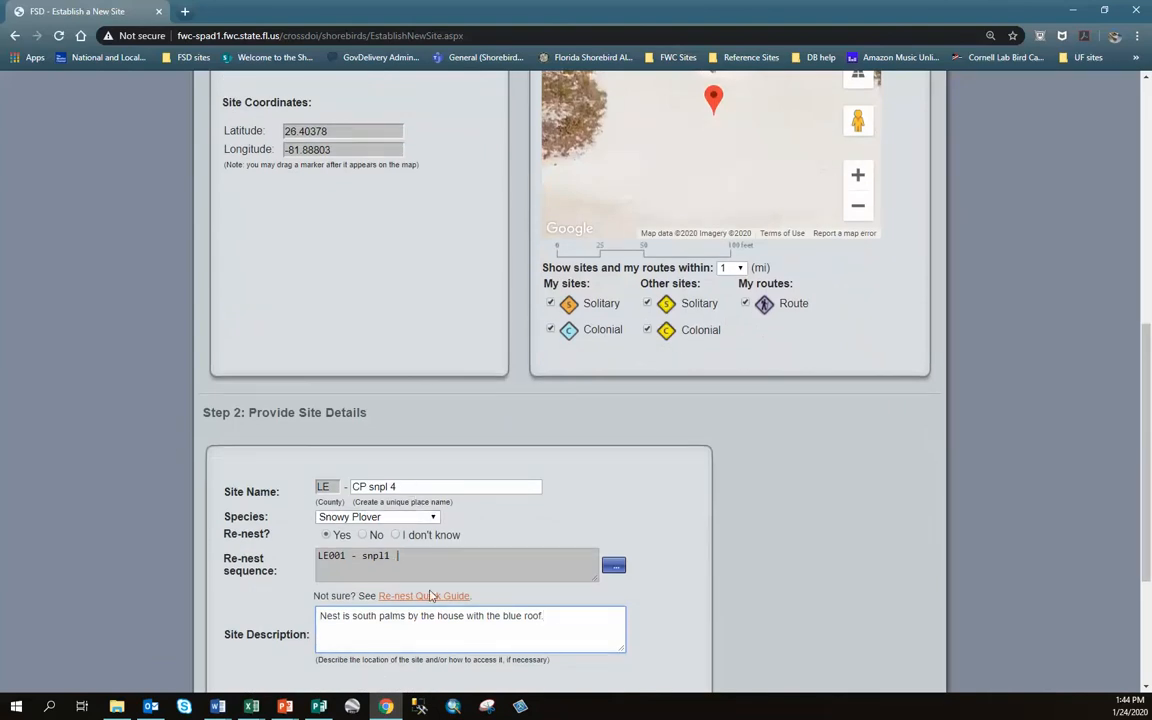
scroll(655, 635, down, 3)
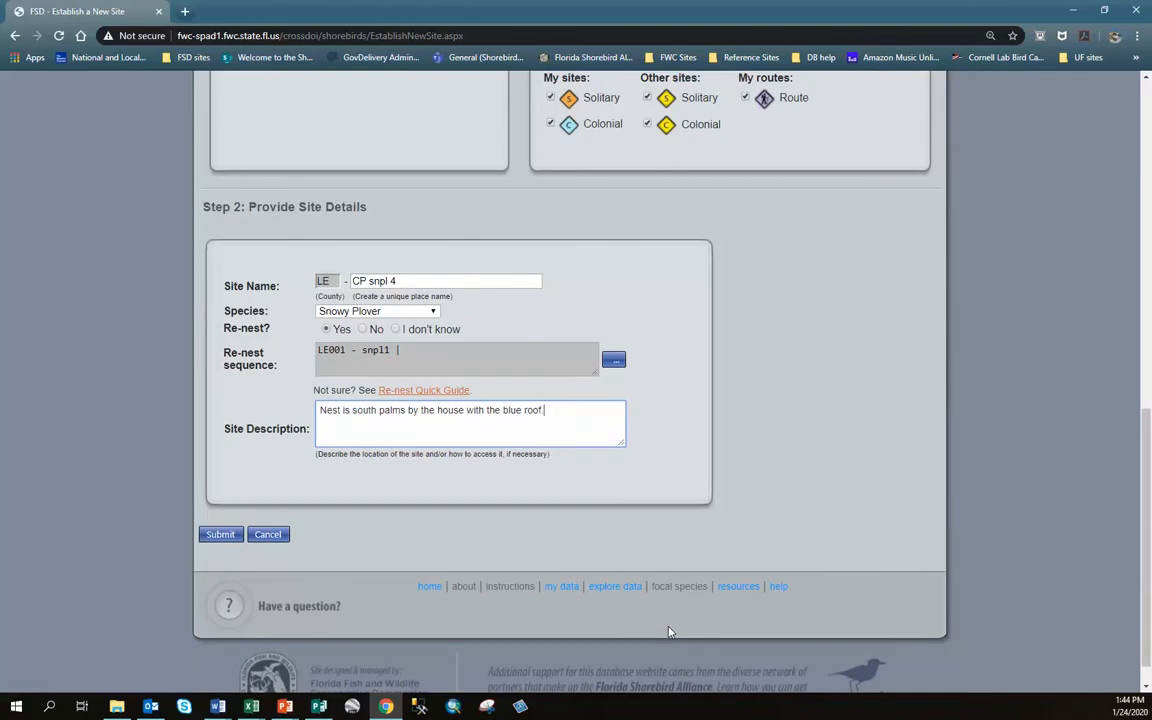
click(222, 536)
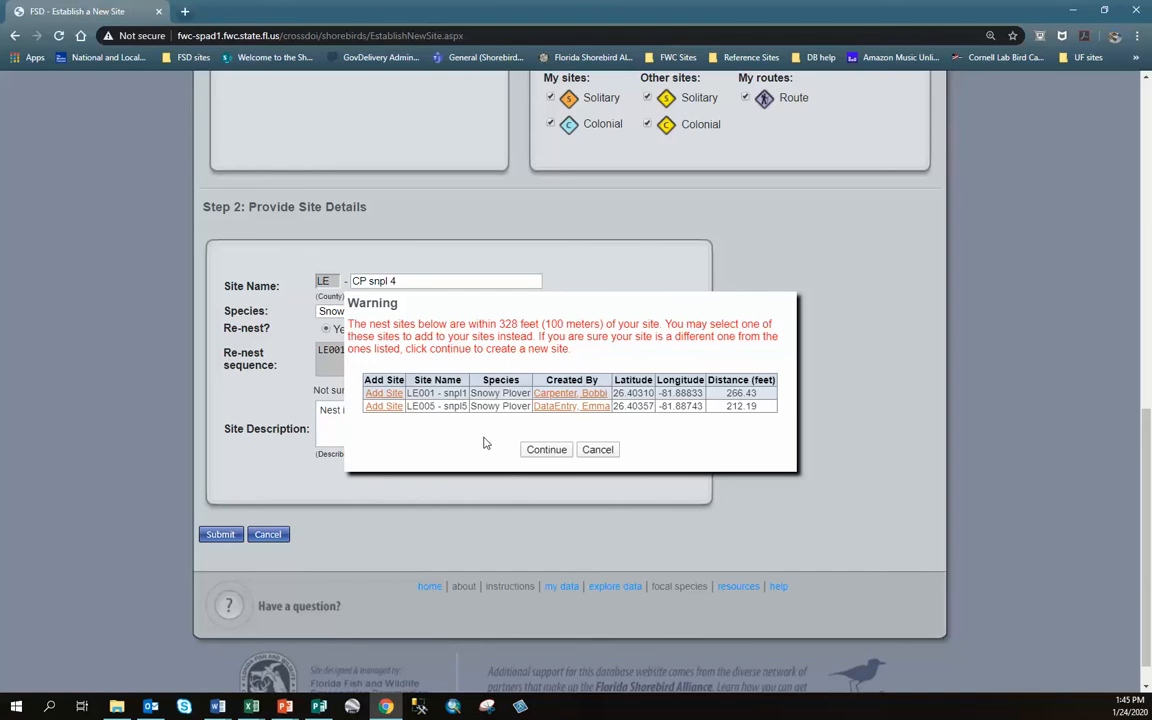
Accept the nearby-nests warning so site LE008 - CP snpl 4 is created
click(547, 450)
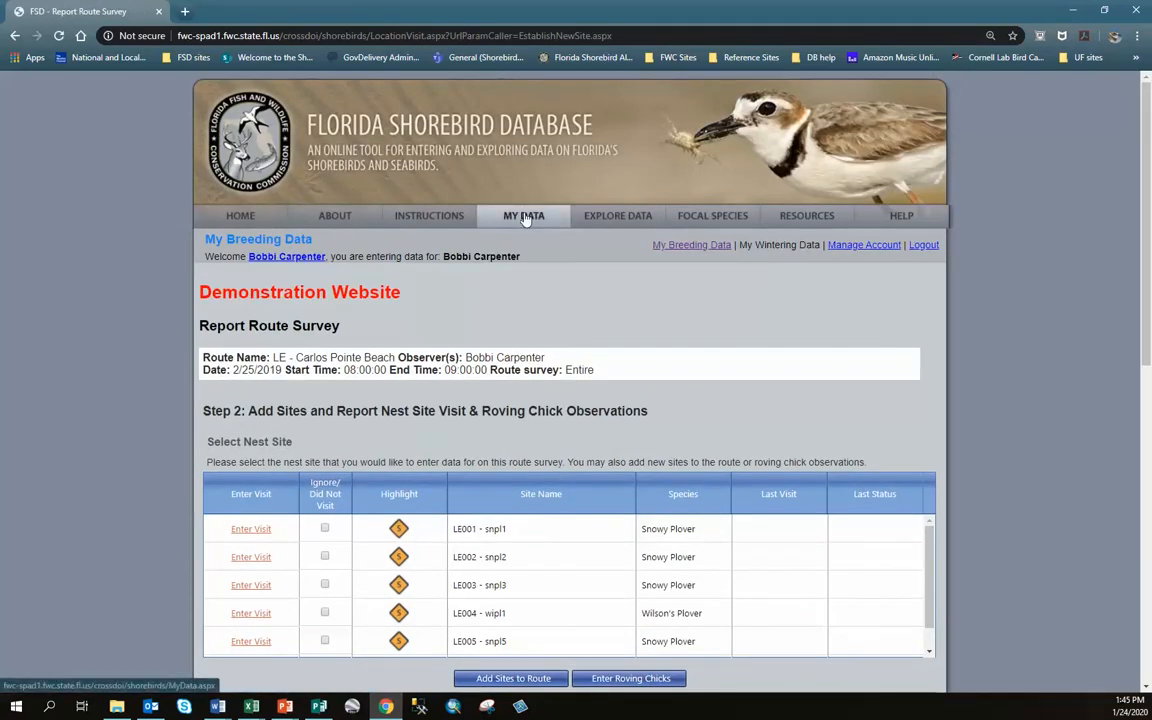
scroll(482, 192, down, 6)
scroll(482, 192, up, 6)
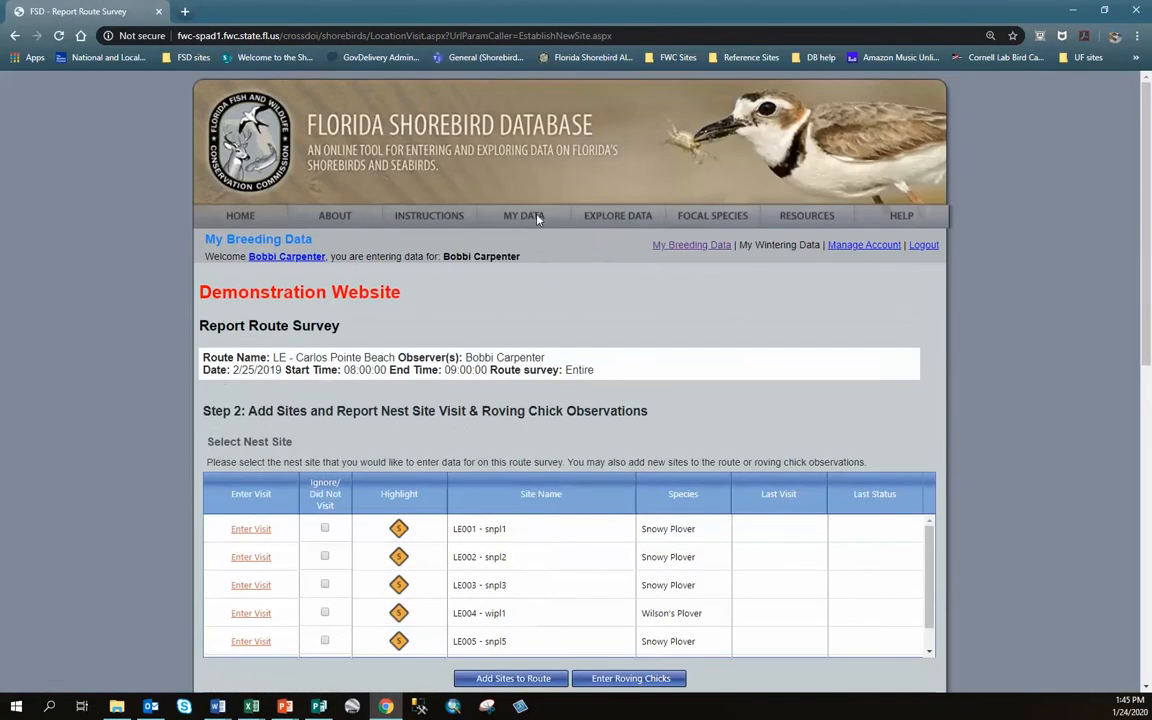
From My Data, view the LE - Carlos Pointe Beach route and check its six sites include LE008 - CP snpl 4
click(538, 218)
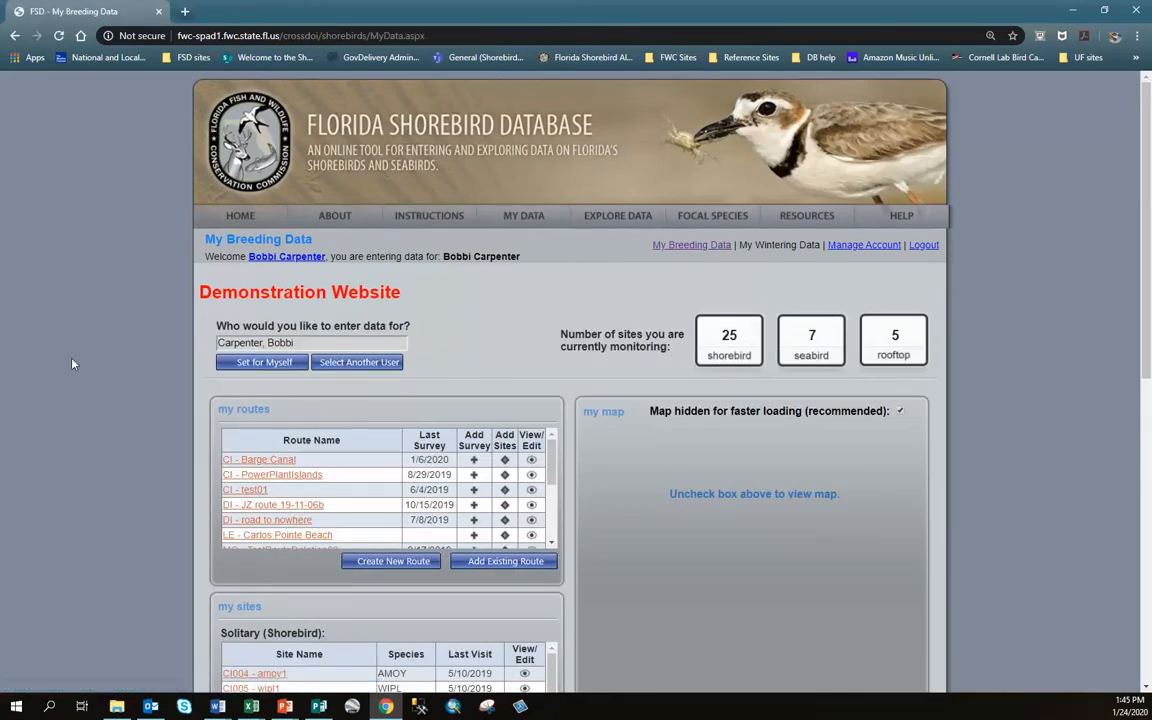
scroll(108, 457, down, 5)
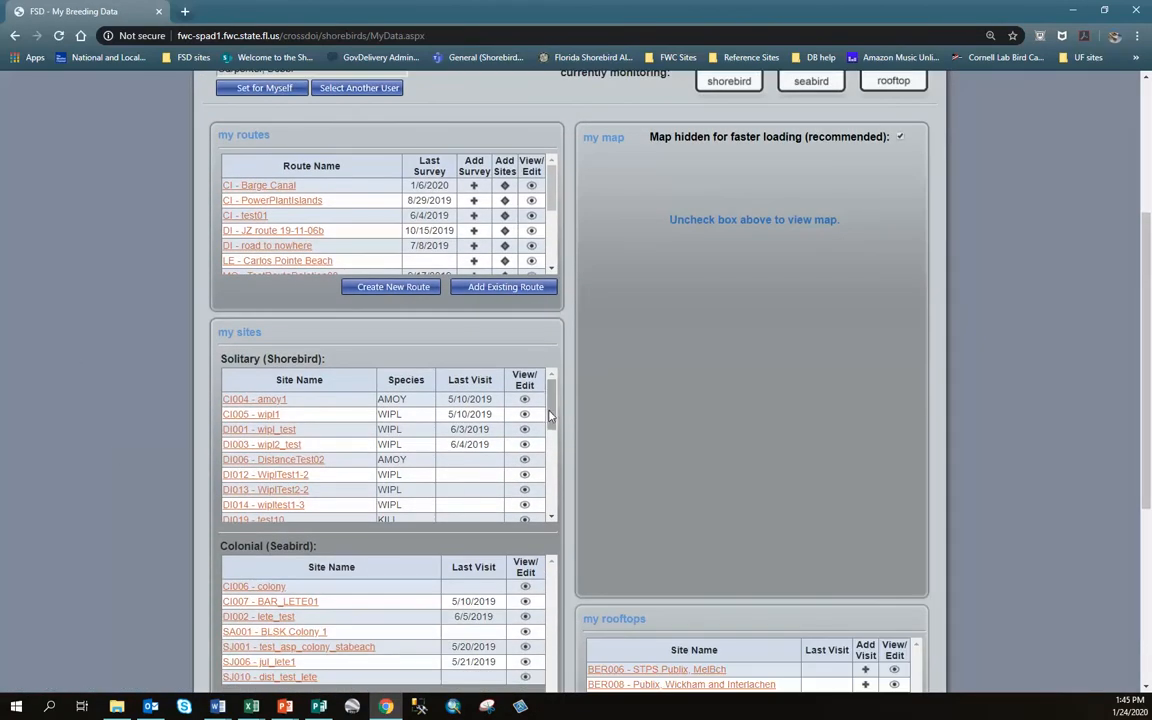
drag(553, 414, 550, 458)
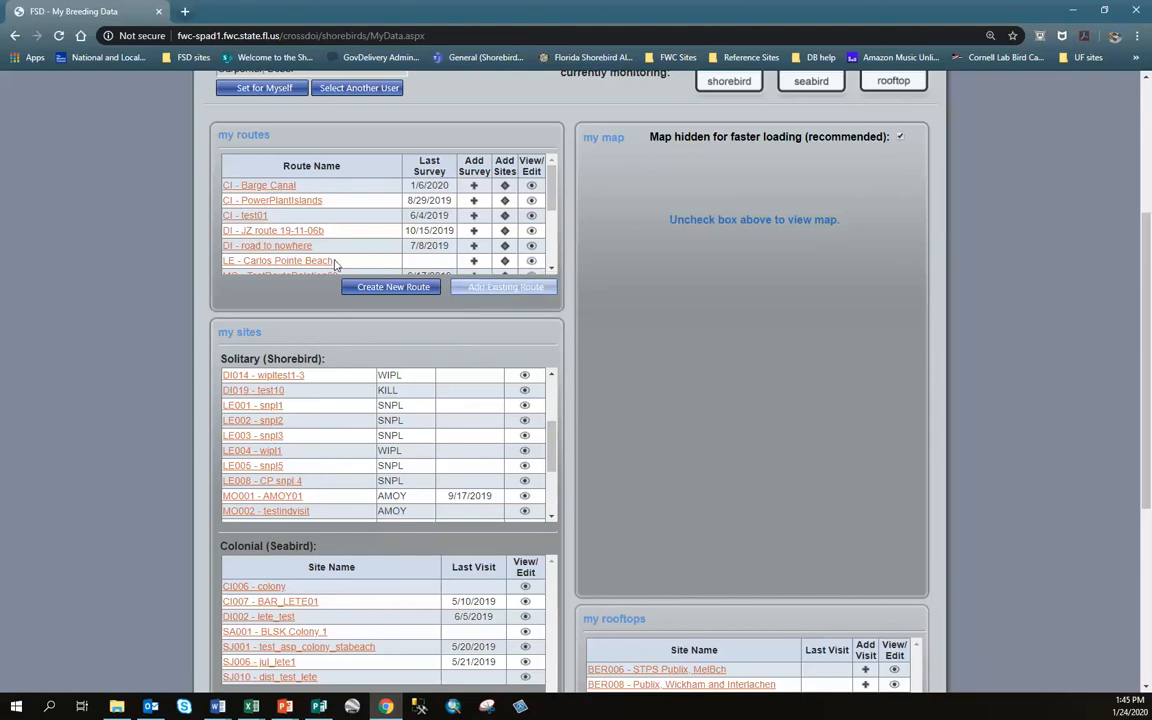
click(532, 263)
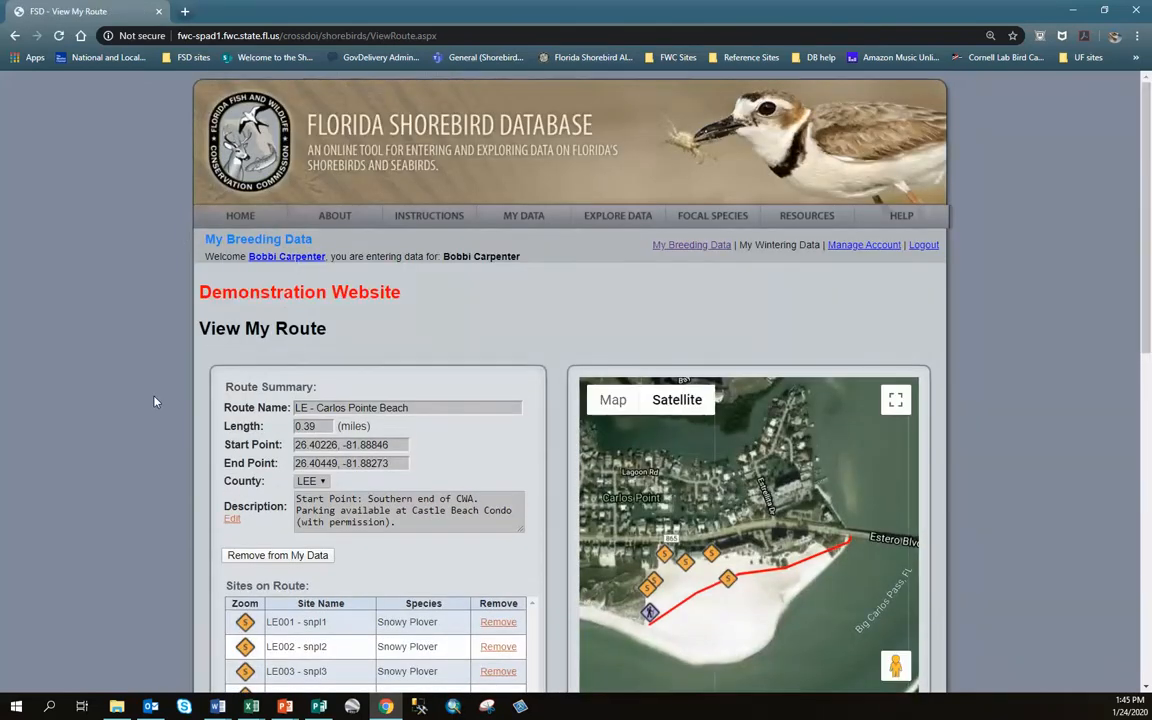
scroll(155, 401, down, 3)
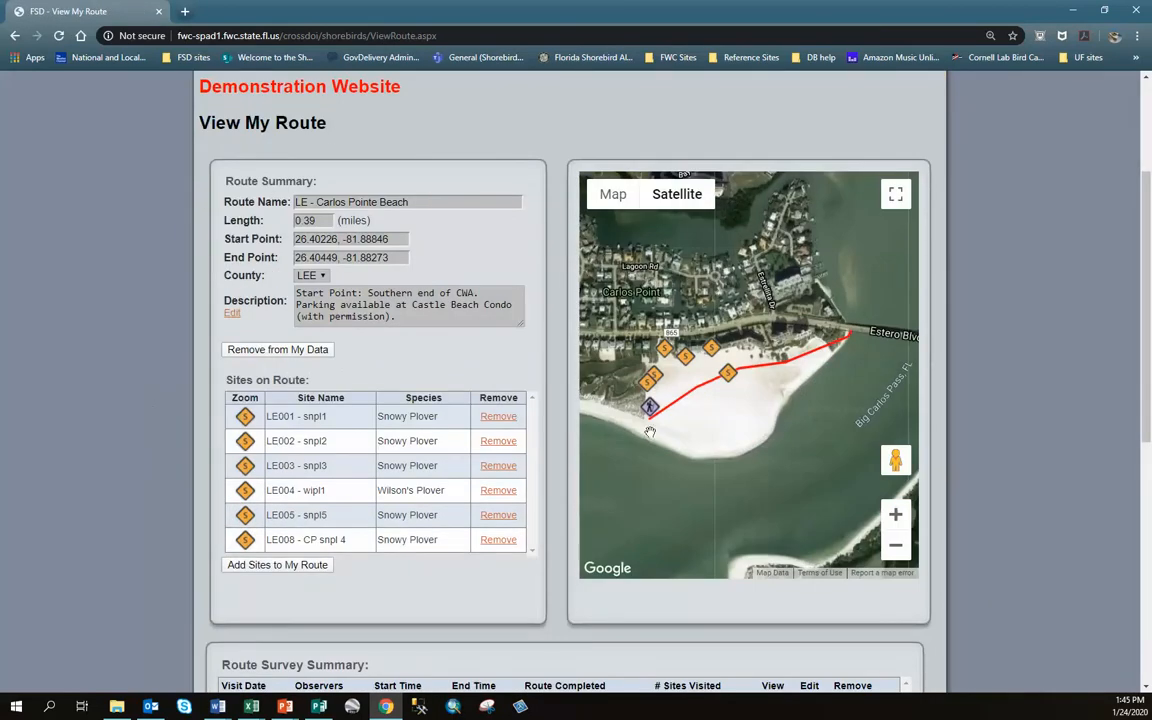